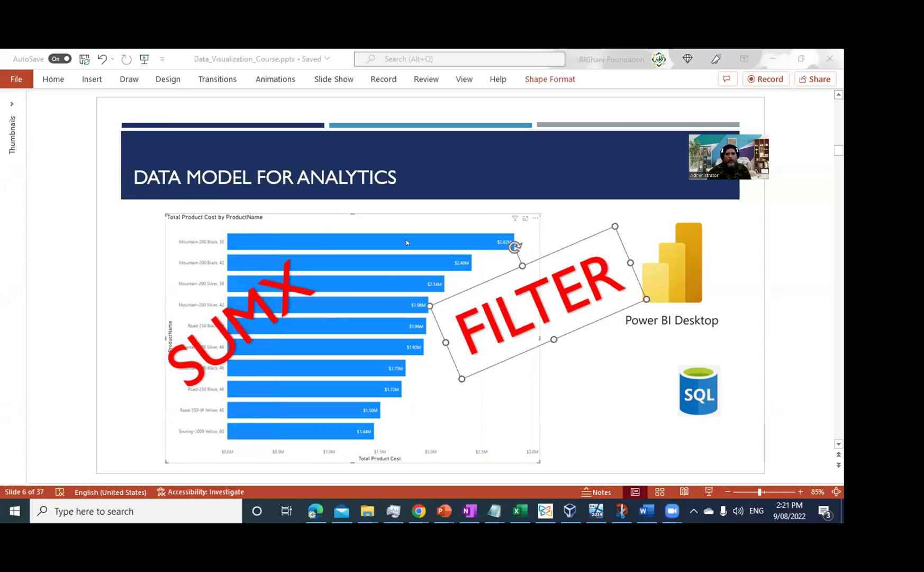
Switch to Power BI Desktop and open the formula of the Total Sales Amount measure.
click(584, 388)
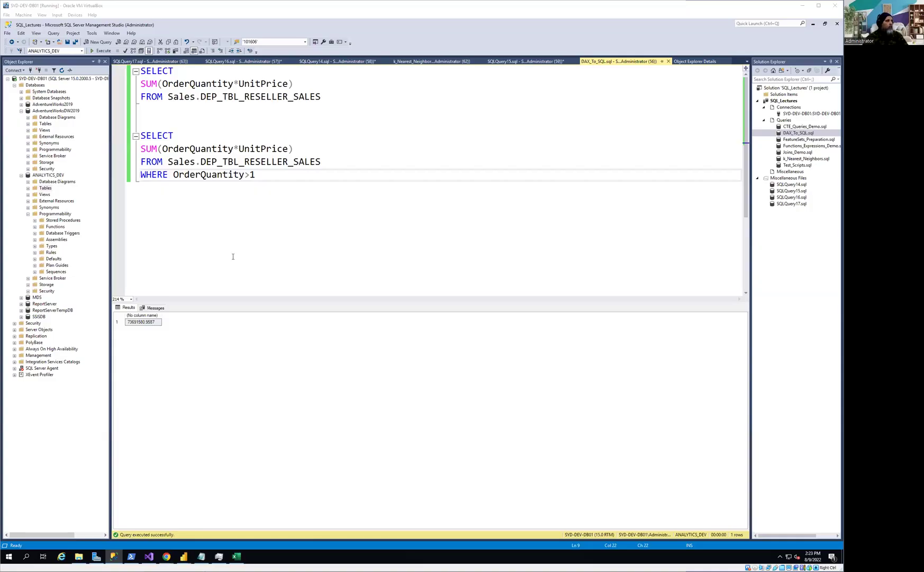
click(184, 556)
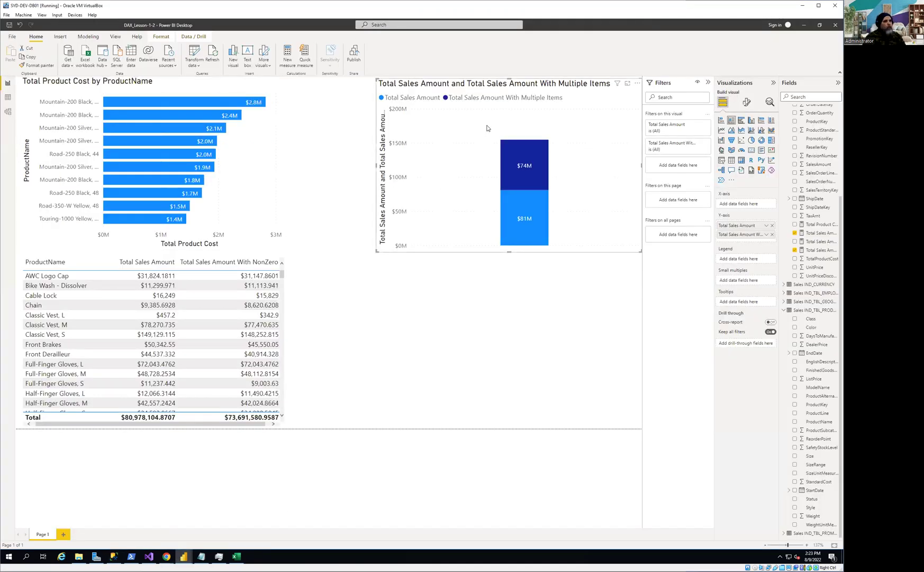
click(818, 233)
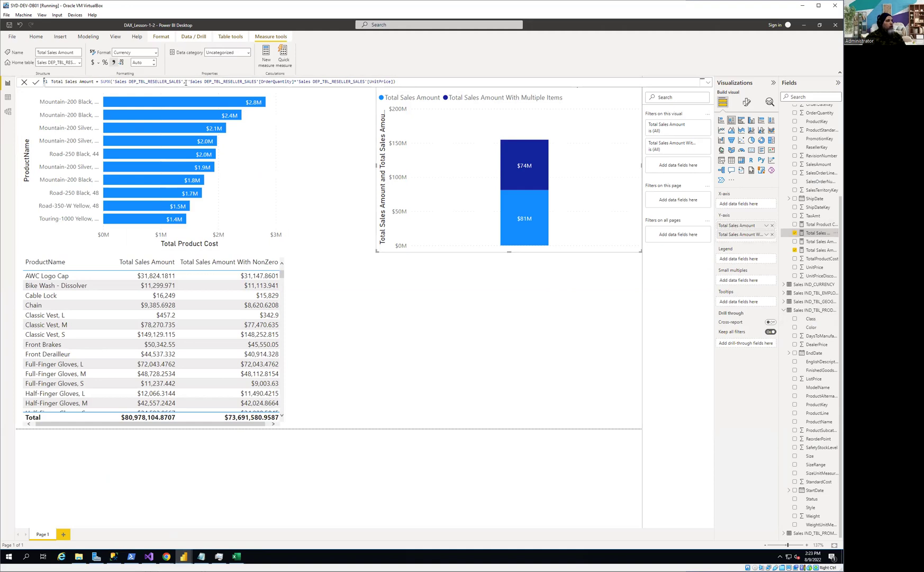
click(244, 82)
mouse_move(233, 106)
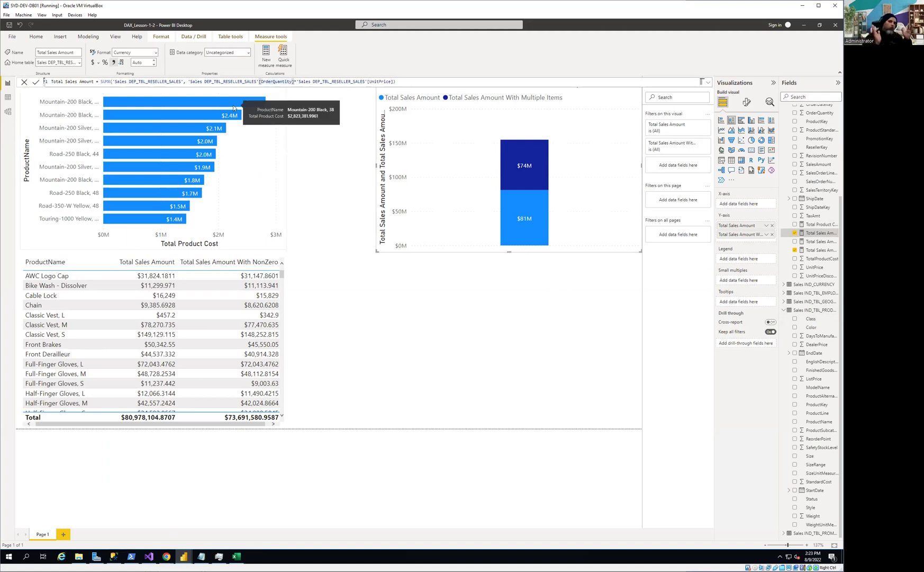
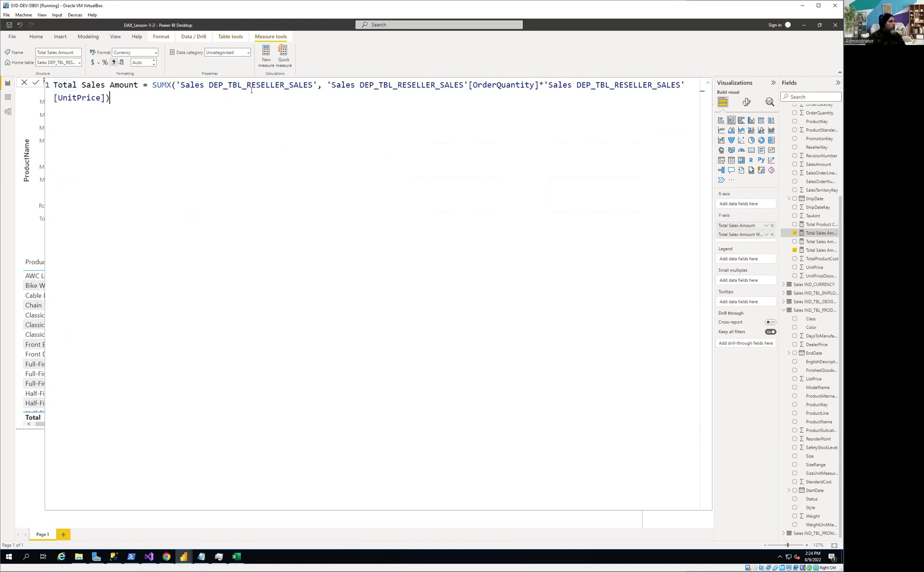
Try to add a comment line above the Total Sales Amount formula.
key(ctrl+Home)
key(shift+Return)
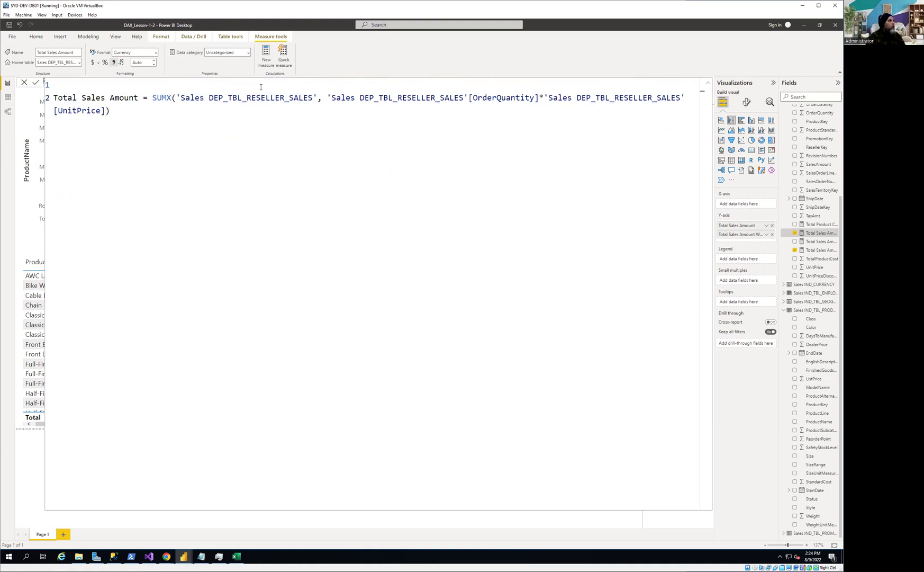
text(--sd)
key(BackSpace)
key(BackSpace)
key(BackSpace)
key(BackSpace)
text(#@)
key(BackSpace)
key(BackSpace)
text(')
key(BackSpace)
text(')
key(BackSpace)
text(')
key(BackSpace)
text(--d)
key(BackSpace)
key(BackSpace)
key(BackSpace)
click(201, 557)
click(201, 557)
click(201, 557)
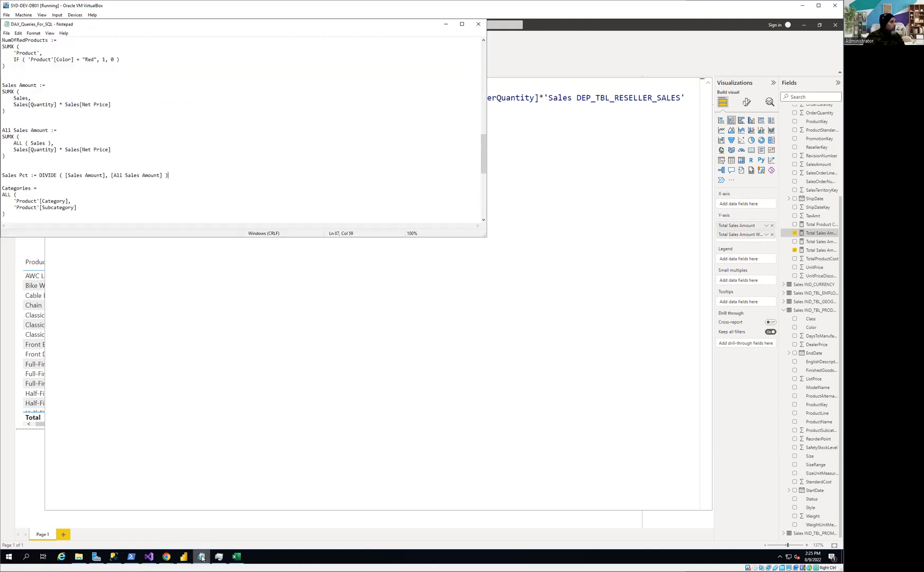
click(201, 556)
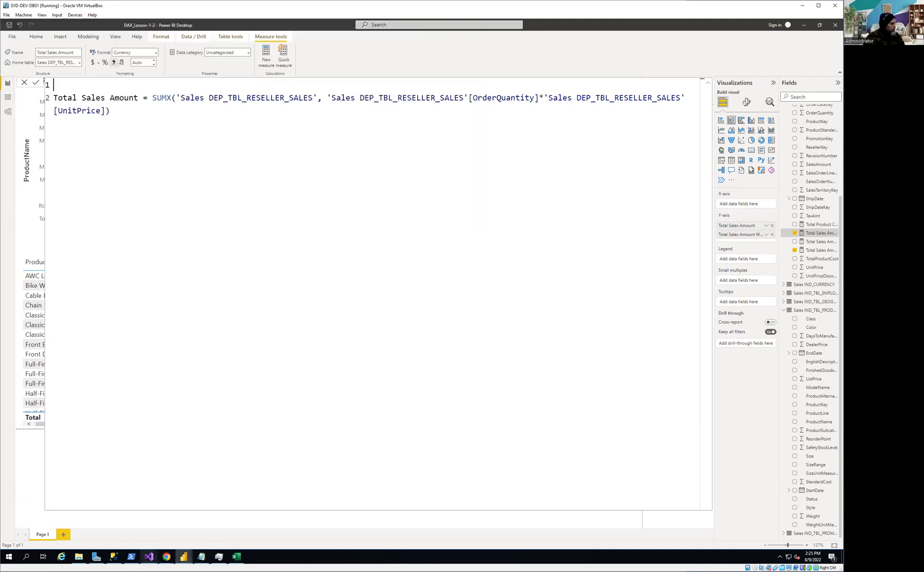
Open a new empty Notepad window.
right_click(11, 557)
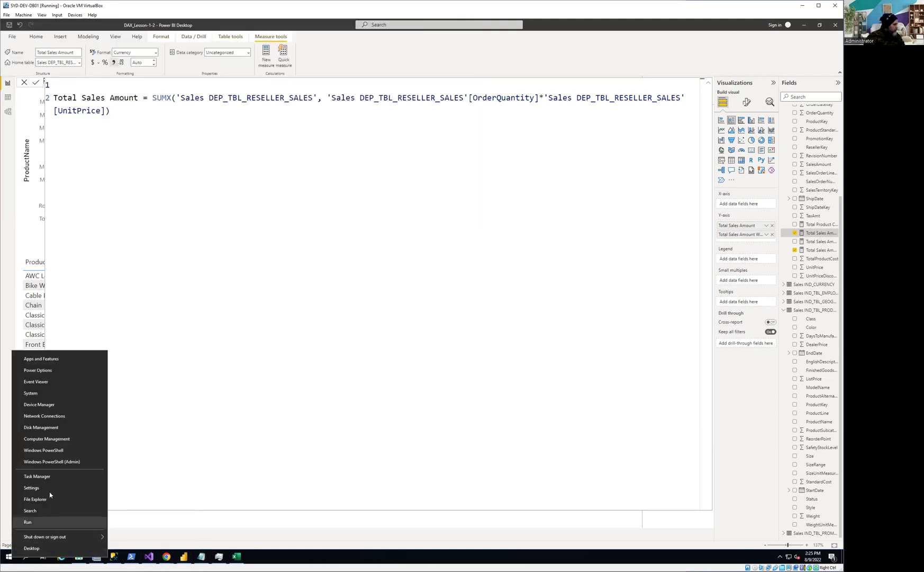
click(50, 521)
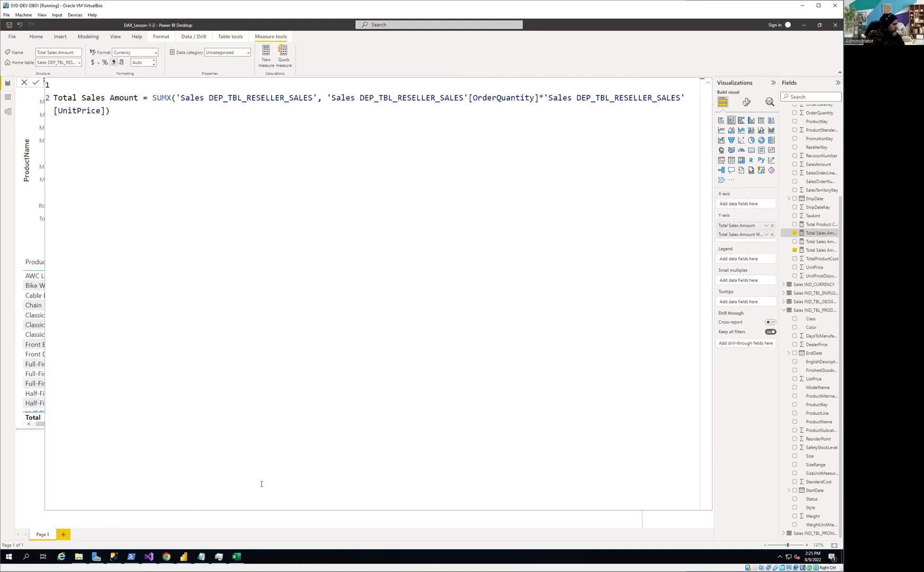
text(no)
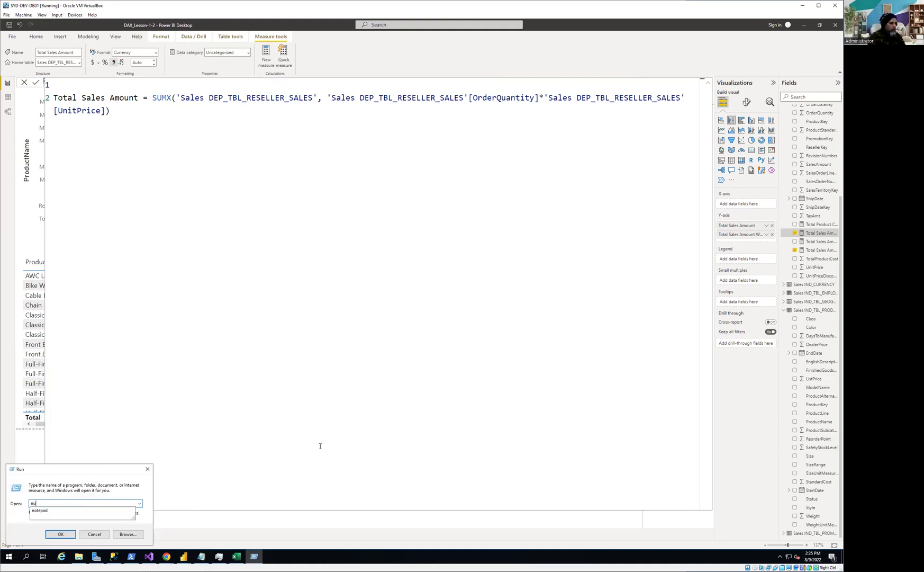
text(tepad)
key(Return)
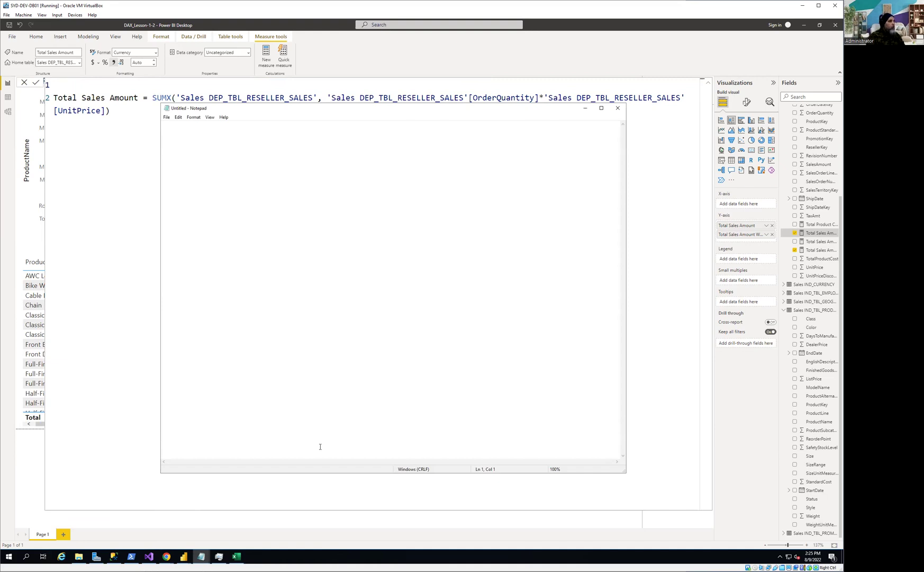
Write the measure pattern Measure = ITERATOR() in the empty note.
text(Measure )
text(=S)
key(BackSpace)
key(BackSpace)
text(ITER)
text(AT)
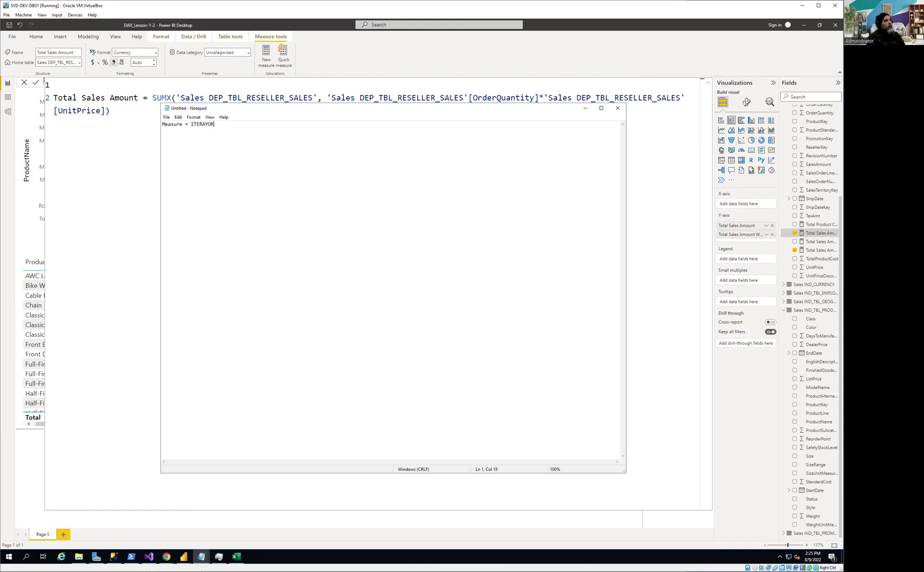
text(OR())
Add [TABLE NAME] and [Expression] as the two ITERATOR arguments, separated by a comma, and minimize the note.
key(Left)
text([])
key(Left)
text(TABLE NAME)
text(,)
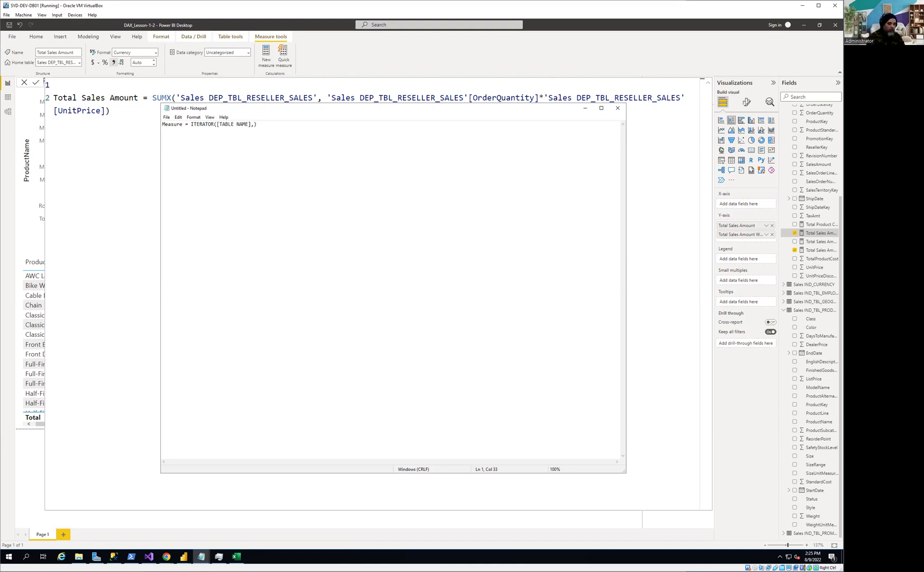
text({})
text([])
key(Left)
text(Express)
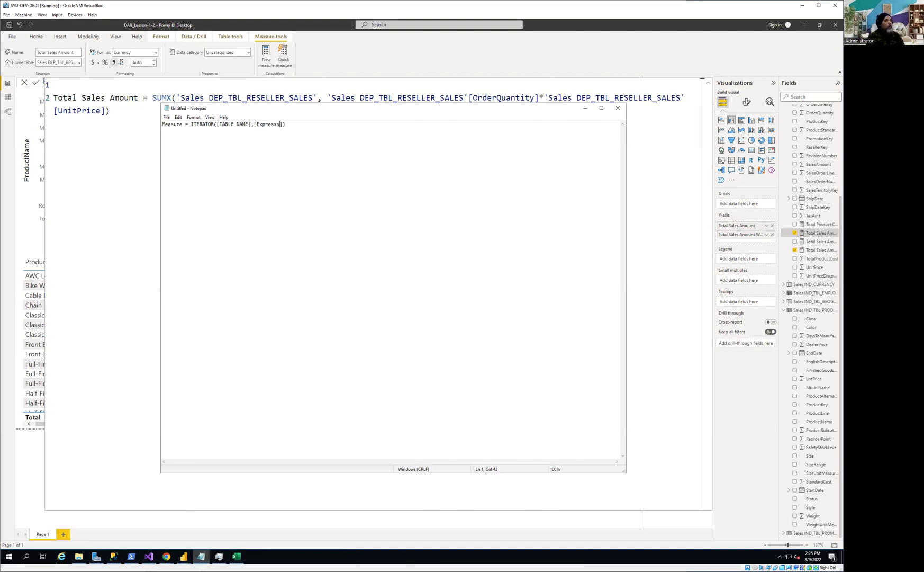
text(ion)
drag(240, 108, 245, 129)
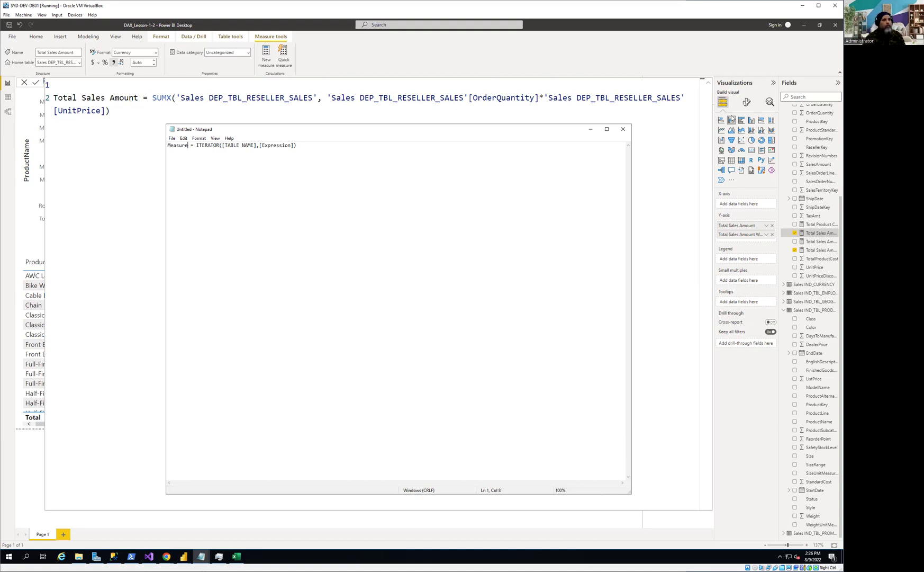
click(590, 129)
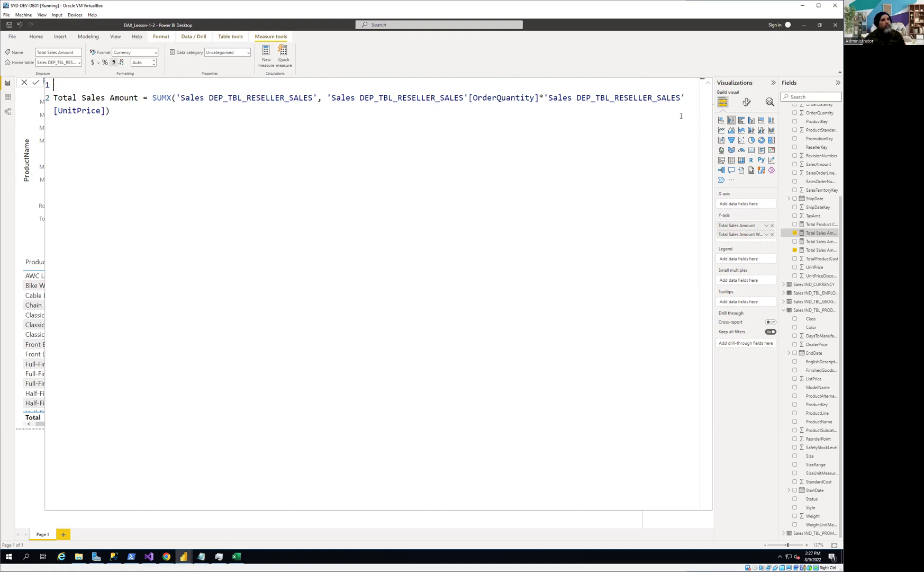
Collapse the formula editor and make Total Sales Amount the column chart's only Y-axis field.
click(709, 83)
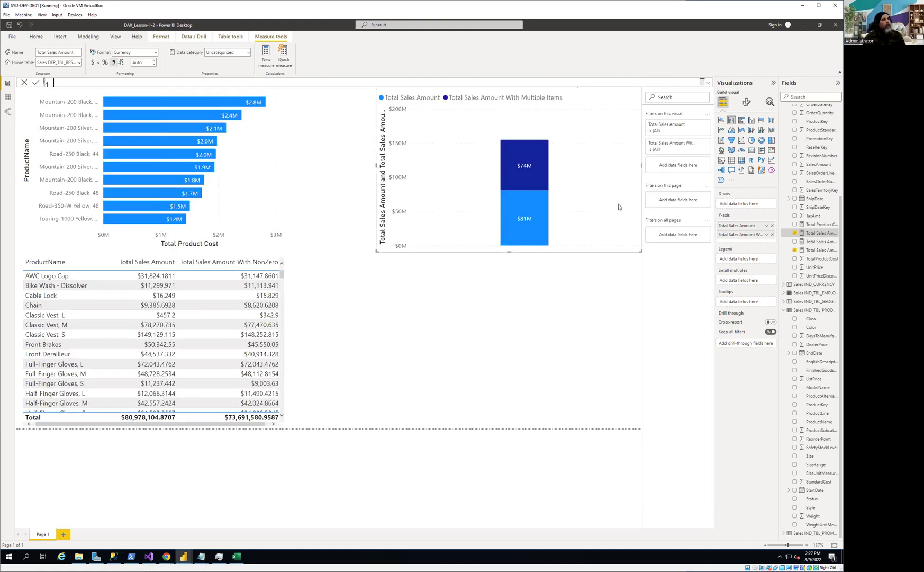
click(772, 225)
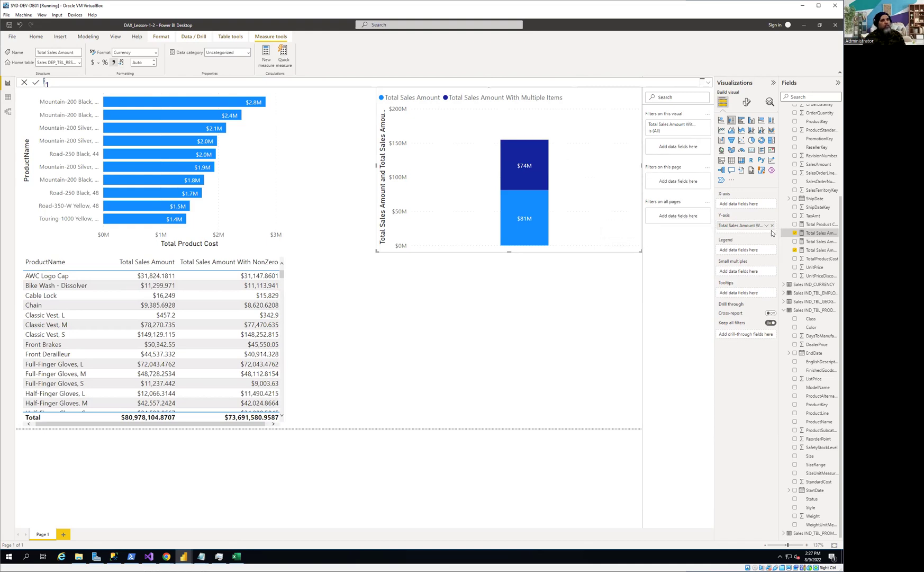
click(772, 225)
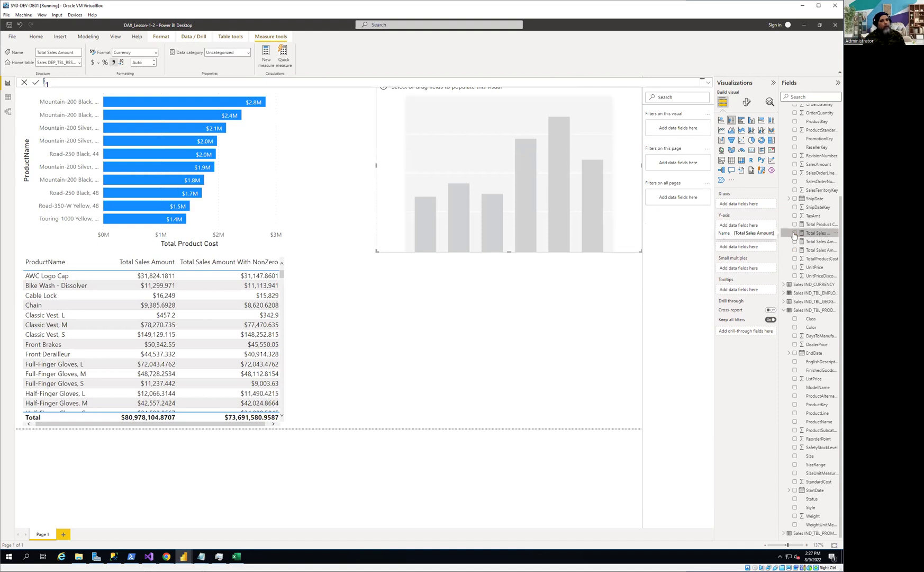
click(794, 234)
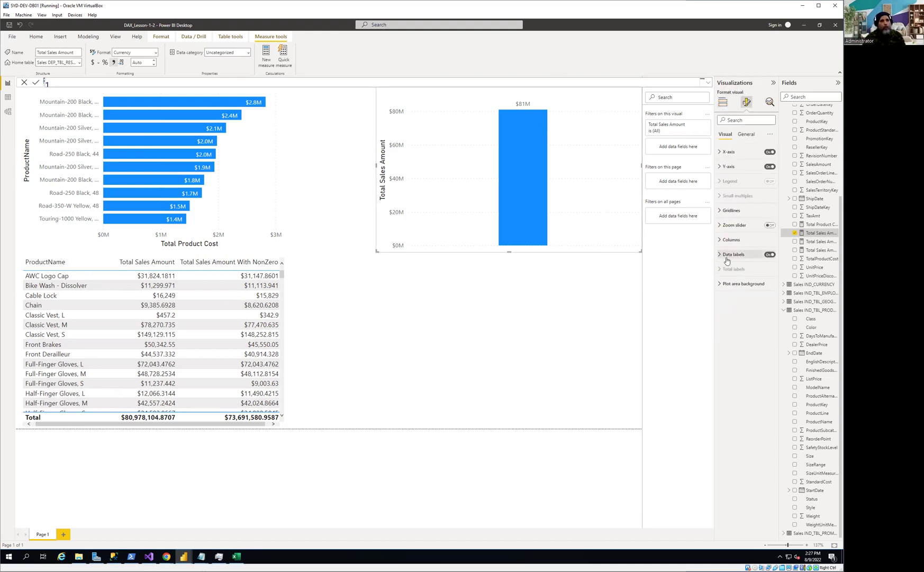
Set the column chart's data label values to 2 decimal places and return to the chart's field settings.
click(720, 256)
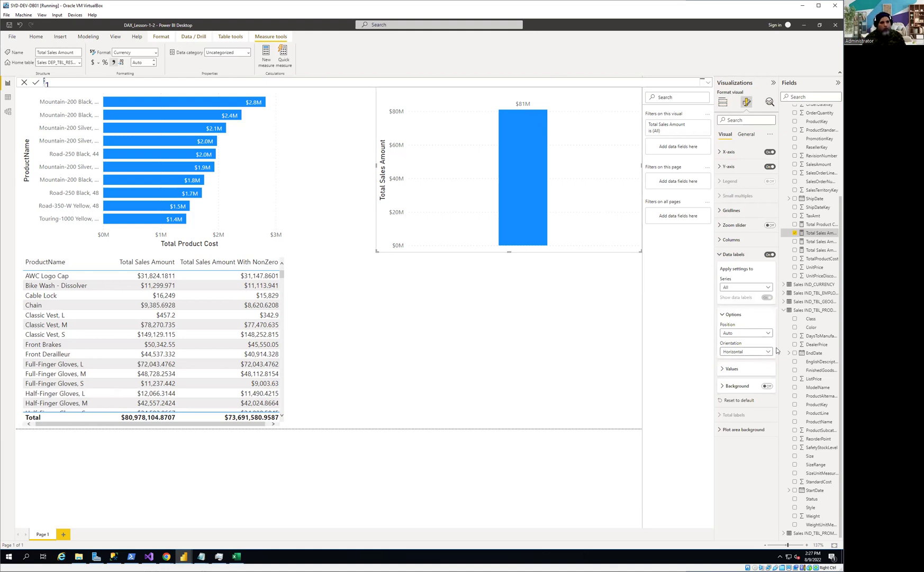
click(724, 370)
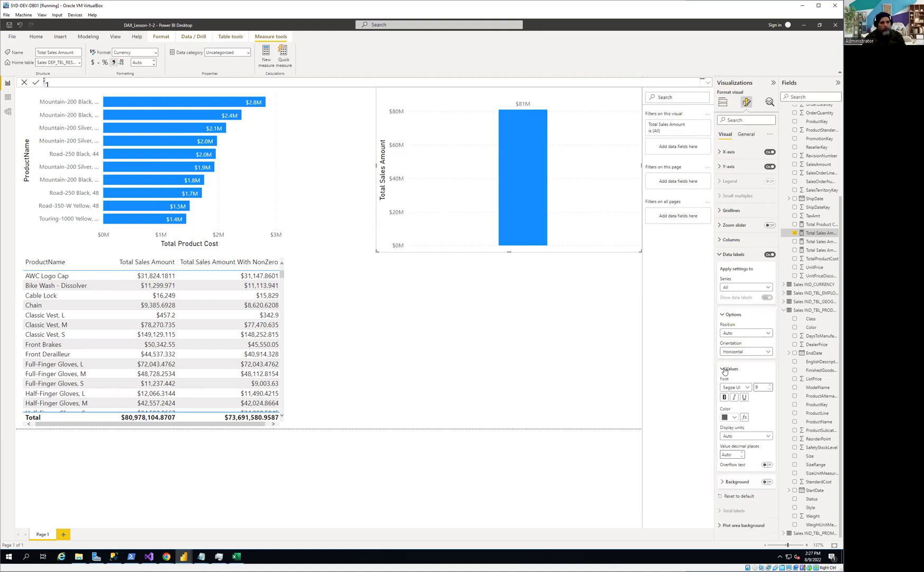
click(742, 453)
click(742, 453)
click(742, 452)
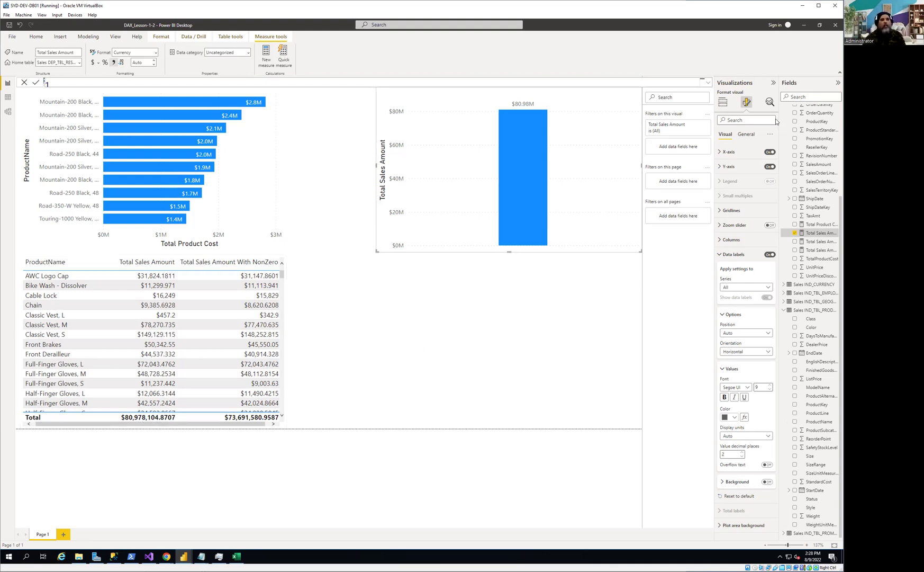
click(723, 102)
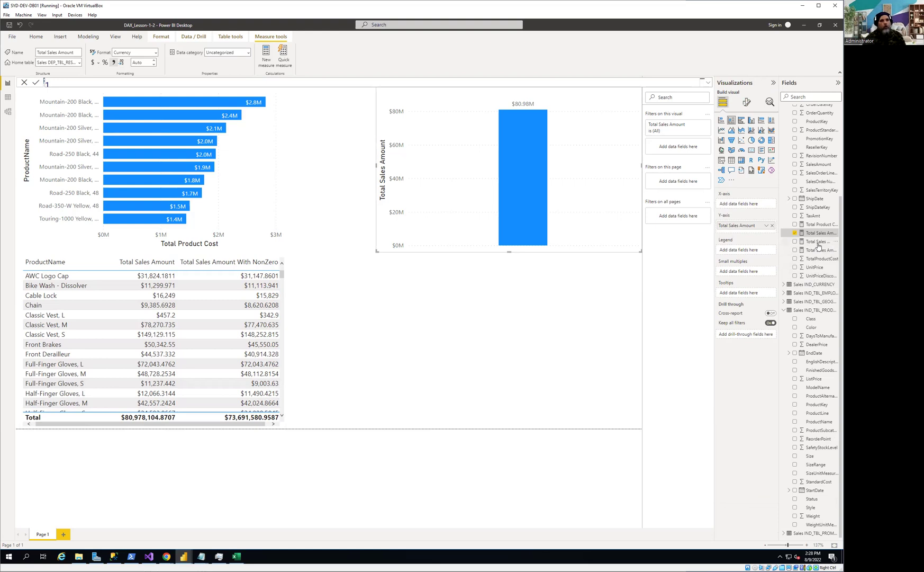
Deselect the chart and display the full formula of the Total Sales Amount With NonZero measure.
click(551, 318)
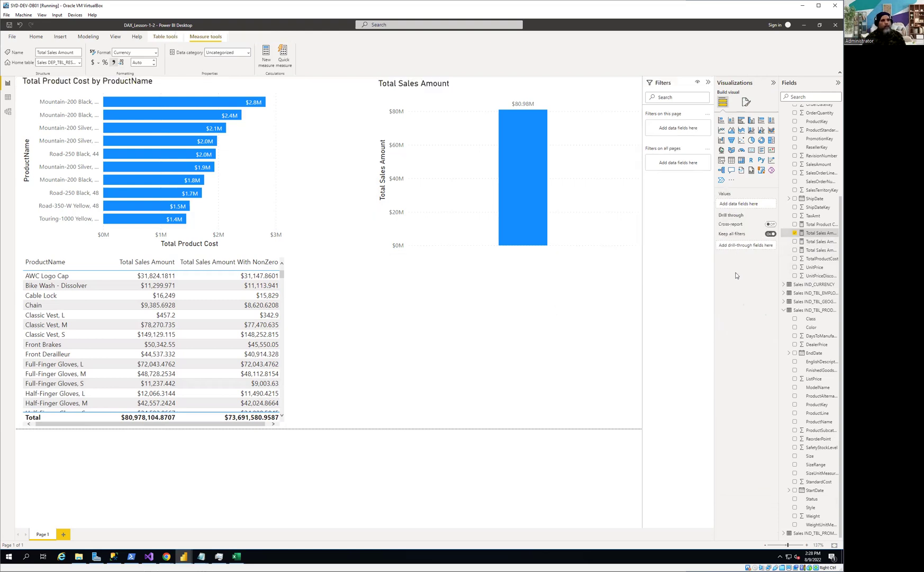
click(811, 241)
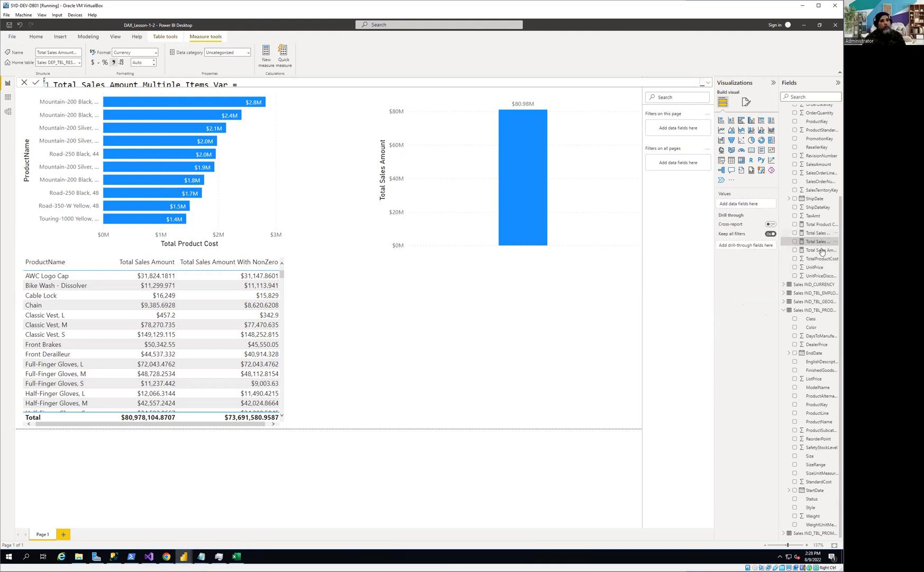
click(820, 250)
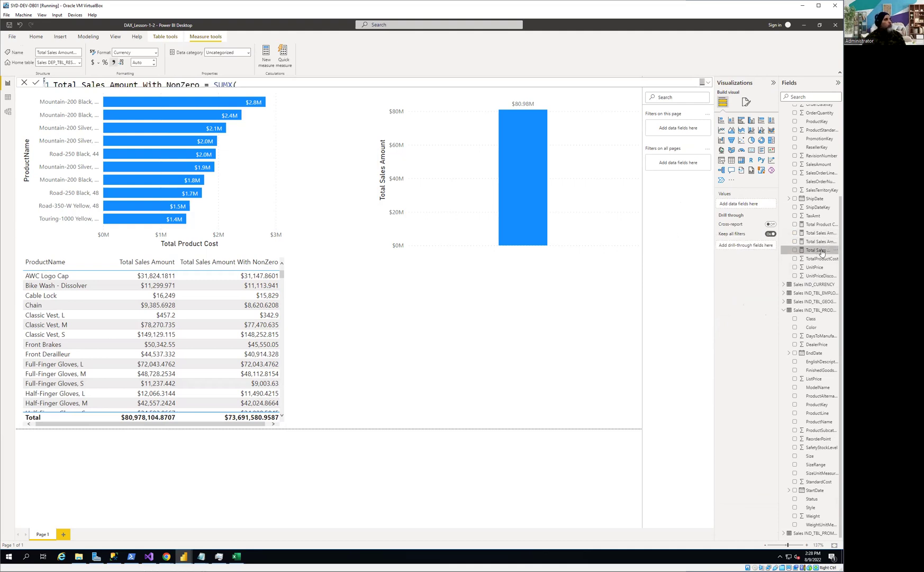
click(709, 83)
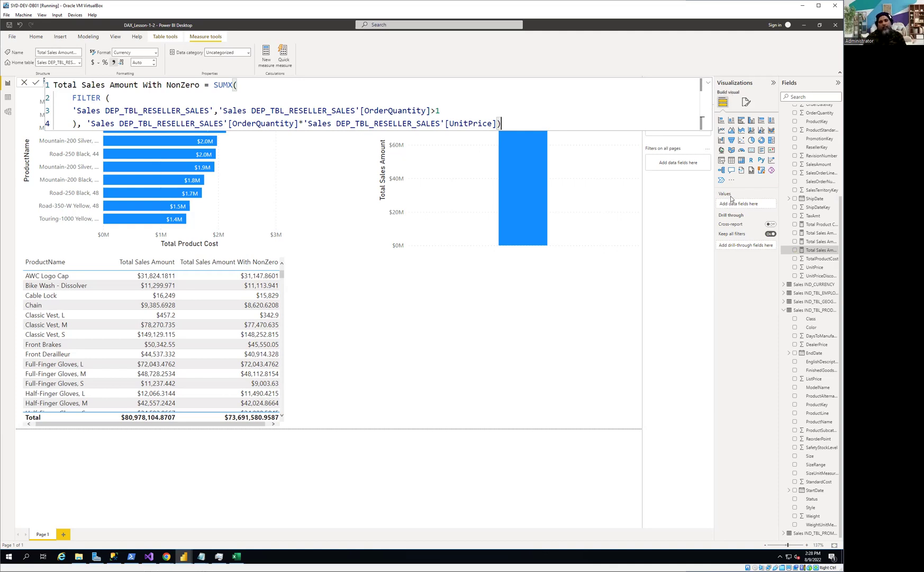
mouse_move(206, 560)
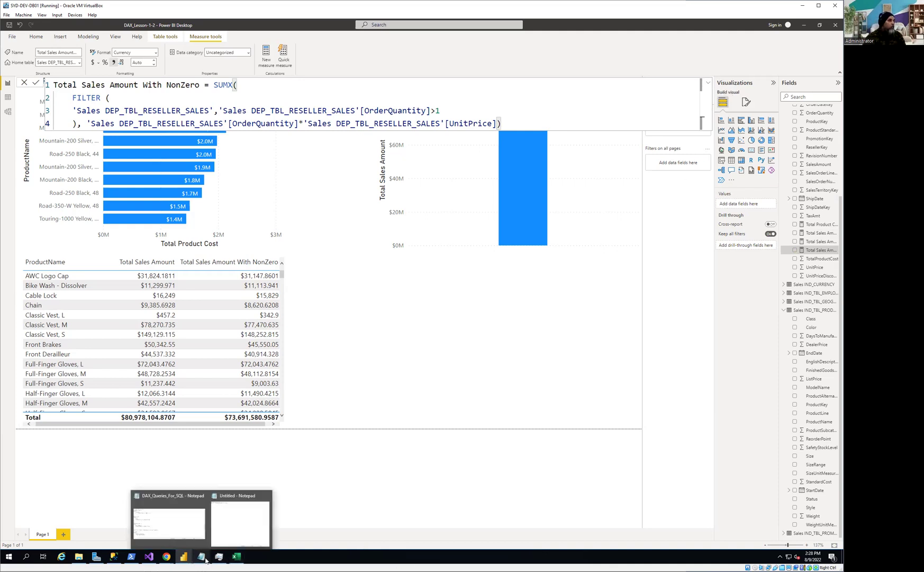
click(708, 86)
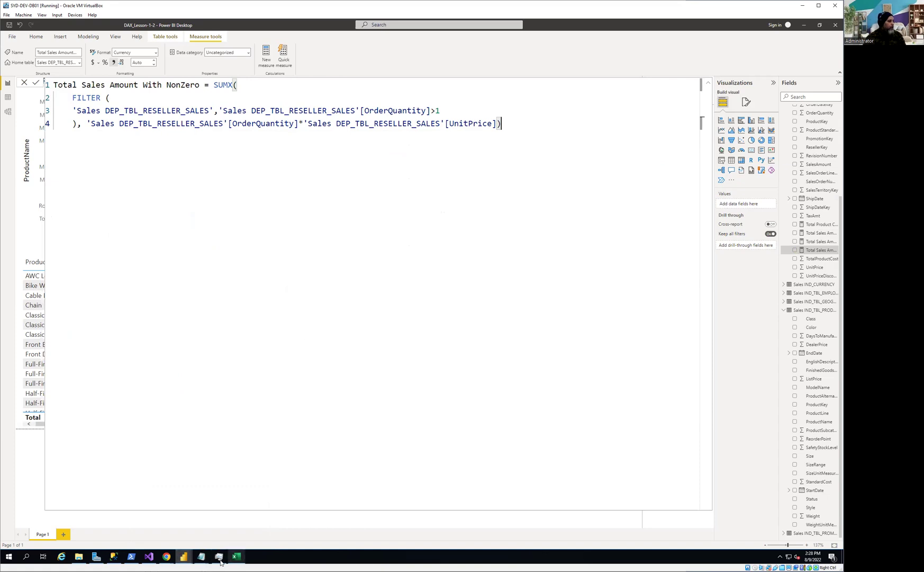
Switch to the untitled Notepad note and insert FILTER( in front of [TABLE NAME] inside the ITERATOR pattern.
mouse_move(201, 557)
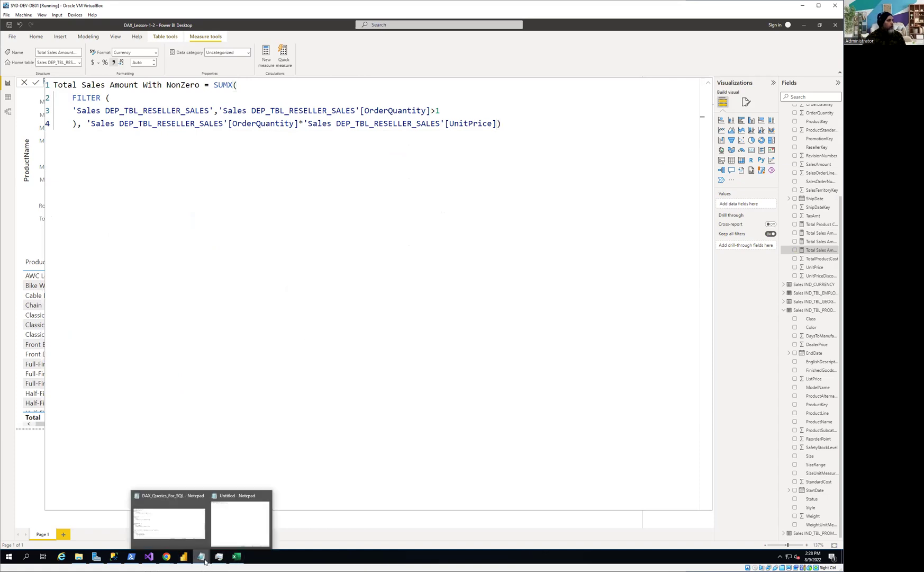
click(239, 531)
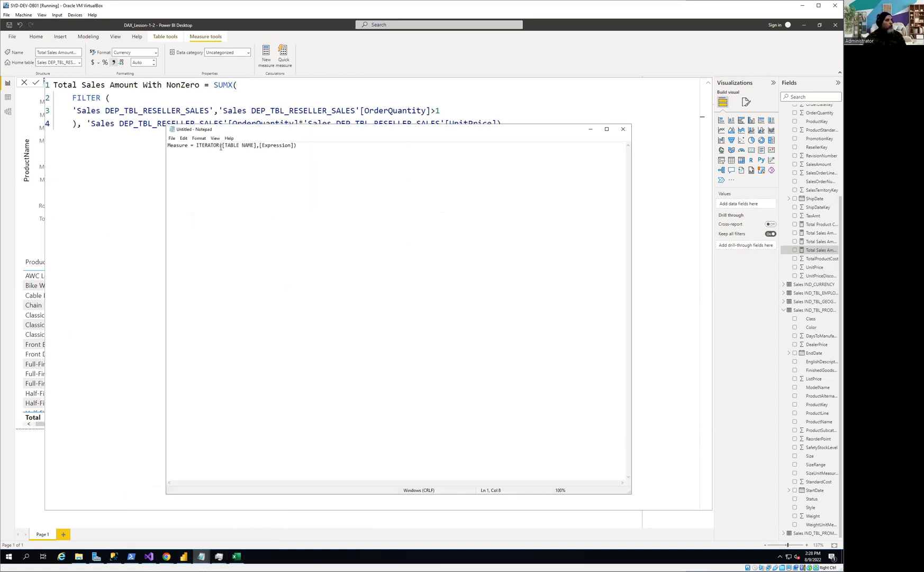
text(FILETR)
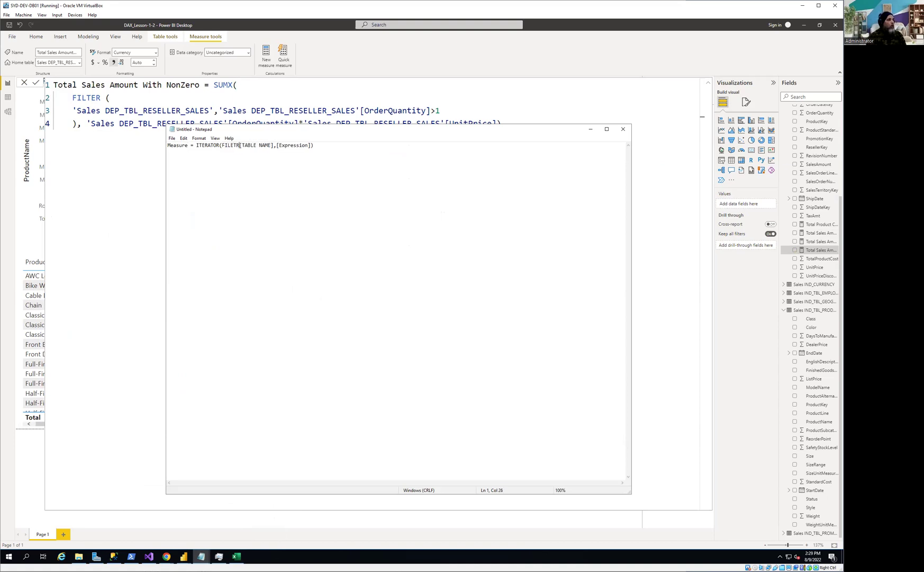
key(Delete)
text(TOR()
click(244, 145)
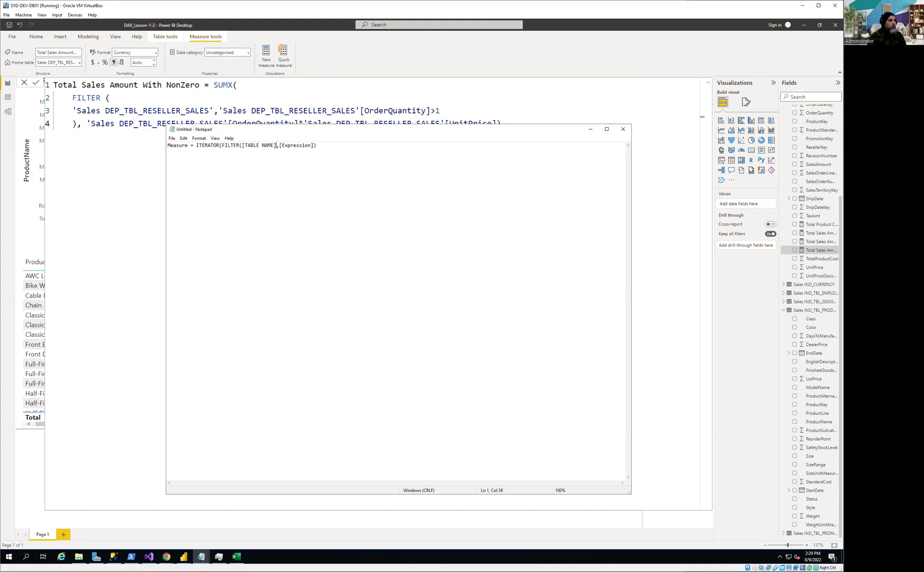
Add [FILTER_CONDITION] as FILTER's second argument, close its parenthesis before [Expression], and return to the measure formula in Power BI.
text())
text(,[])
text(FILTER)
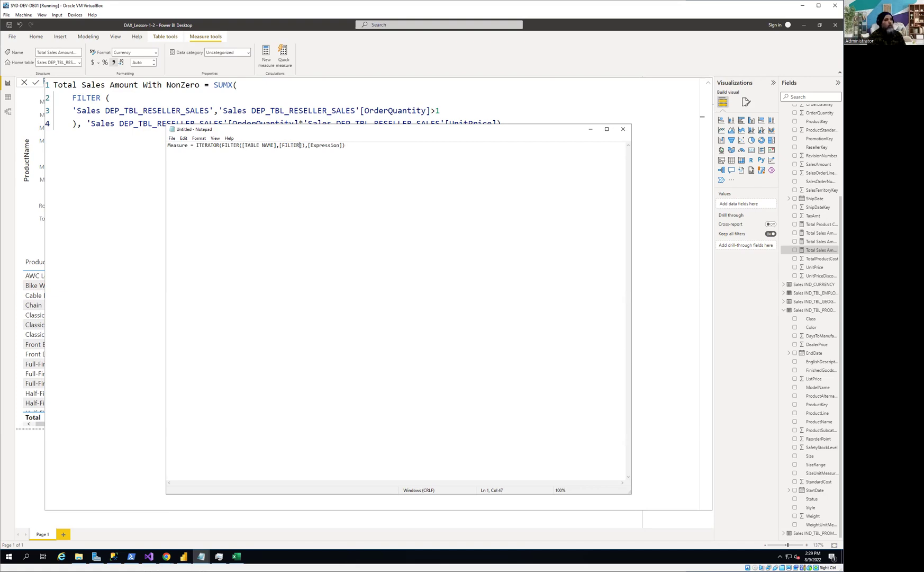
text(_CONDITION)
click(313, 107)
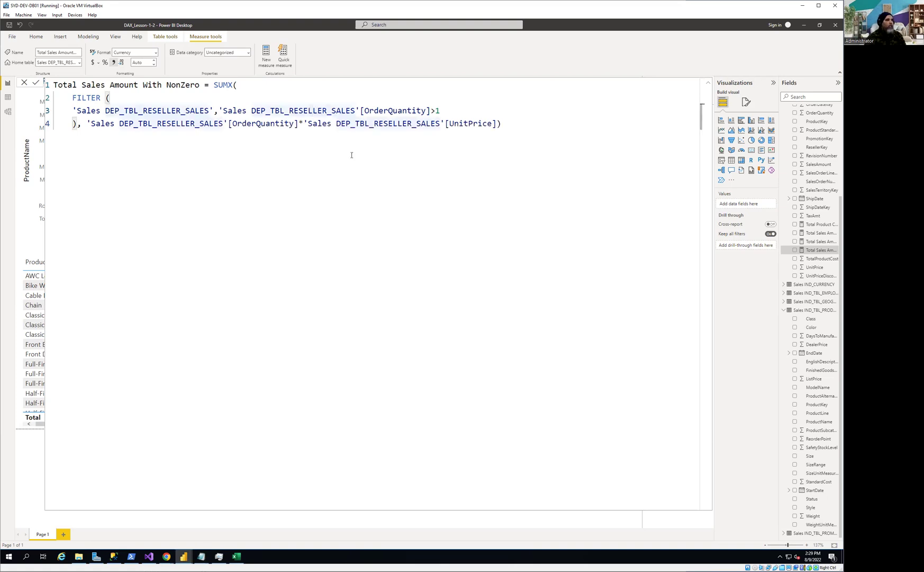
Examine the FILTER table, the OrderQuantity condition and the SUMX function in the Total Sales Amount With NonZero formula.
click(125, 109)
click(128, 110)
click(351, 111)
click(432, 111)
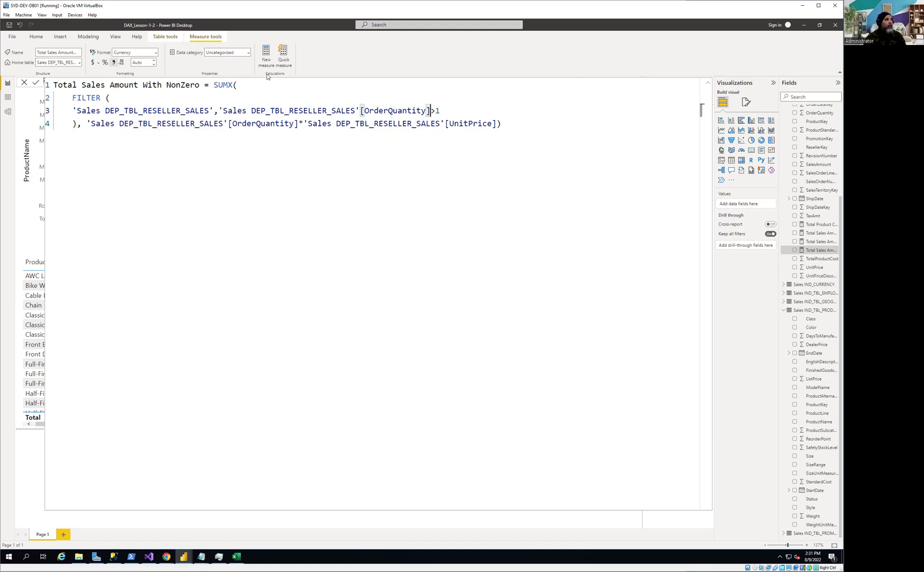
click(239, 89)
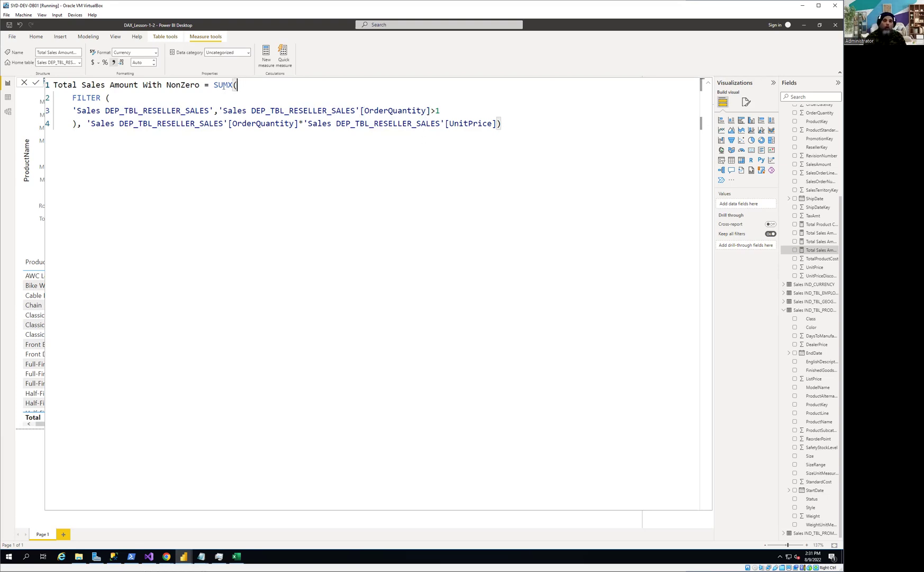
double_click(229, 87)
click(252, 88)
Highlight the two FILTER arguments and the OrderQuantity*UnitPrice expression one after another to review the formula's structure.
drag(69, 111, 214, 113)
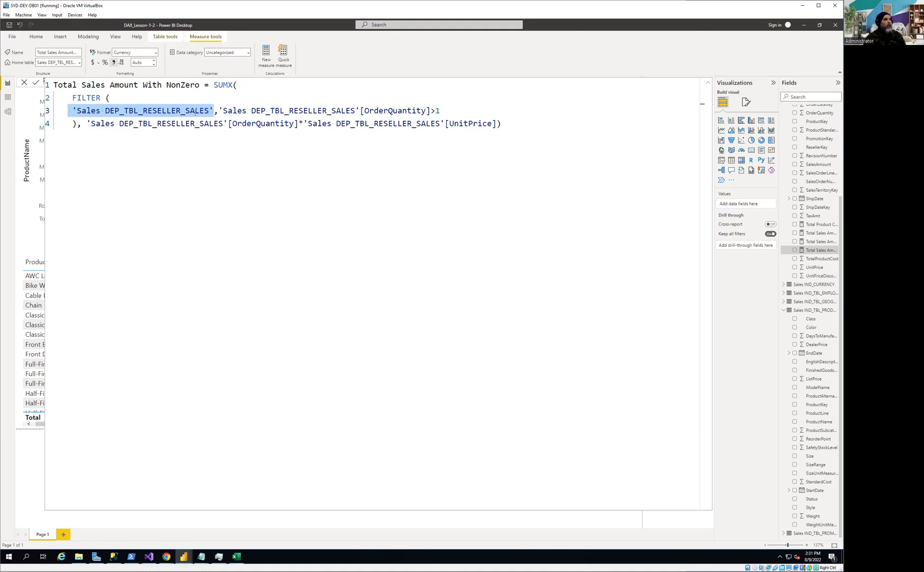
click(224, 110)
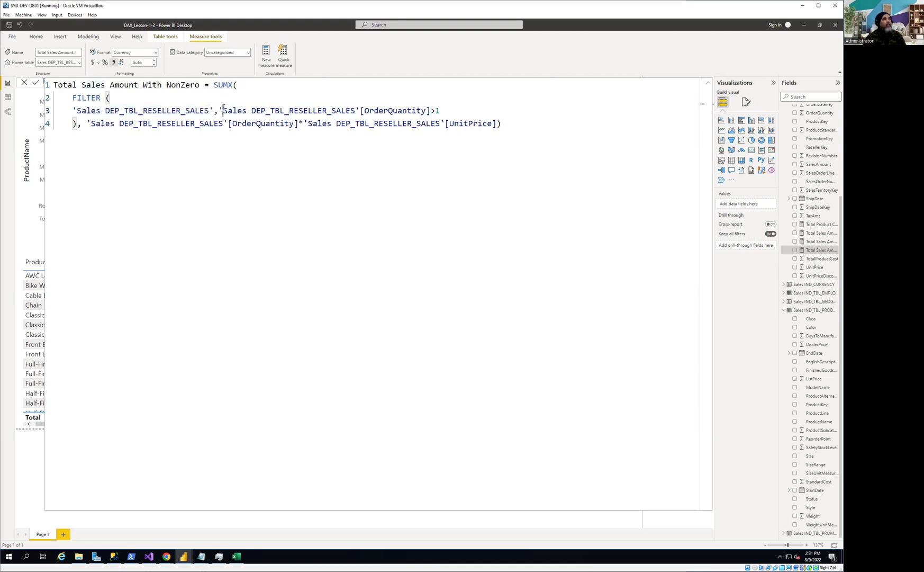
key(Left)
key(shift+End)
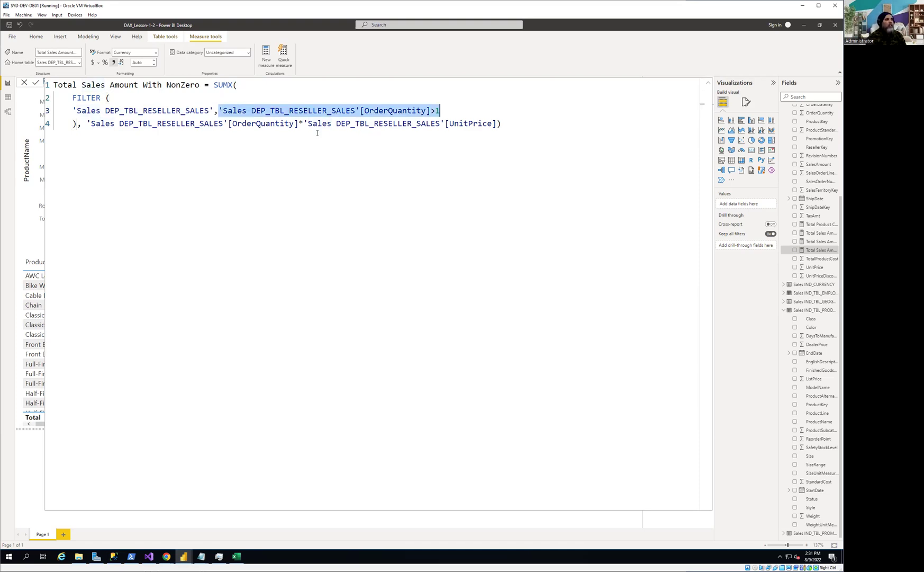
click(273, 110)
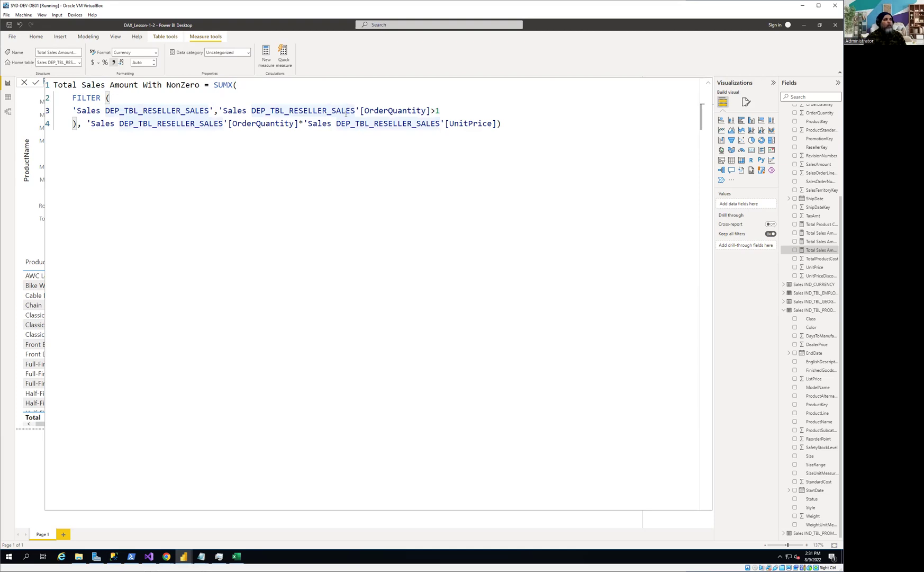
click(395, 112)
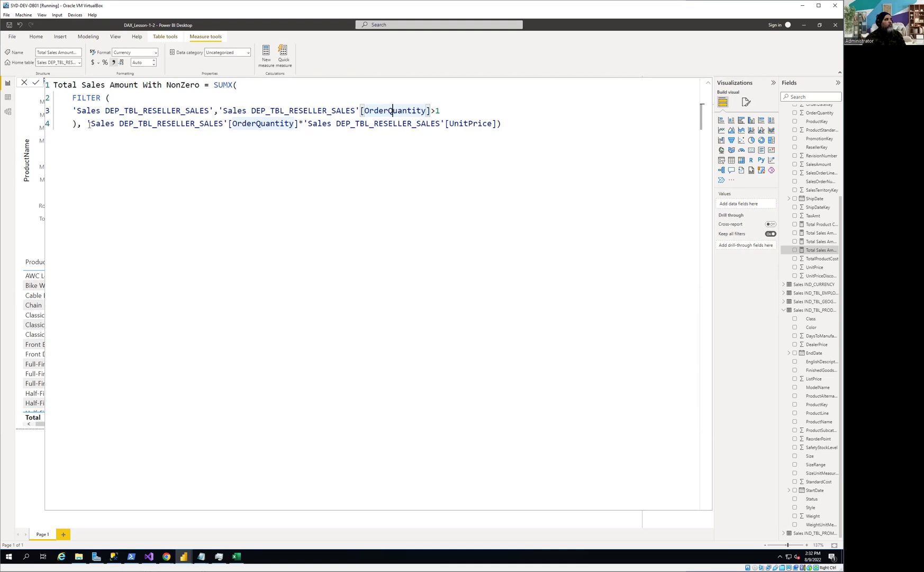
drag(87, 124, 497, 123)
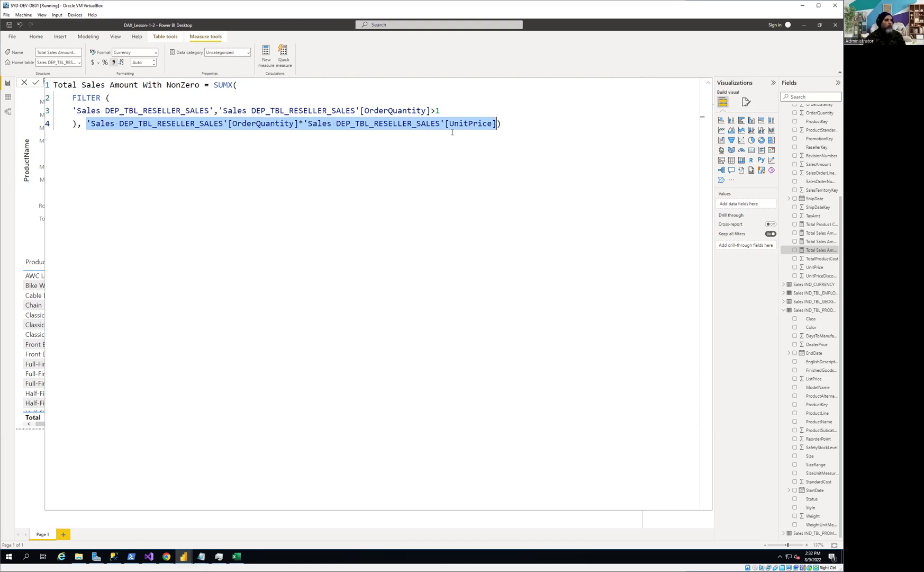
click(377, 168)
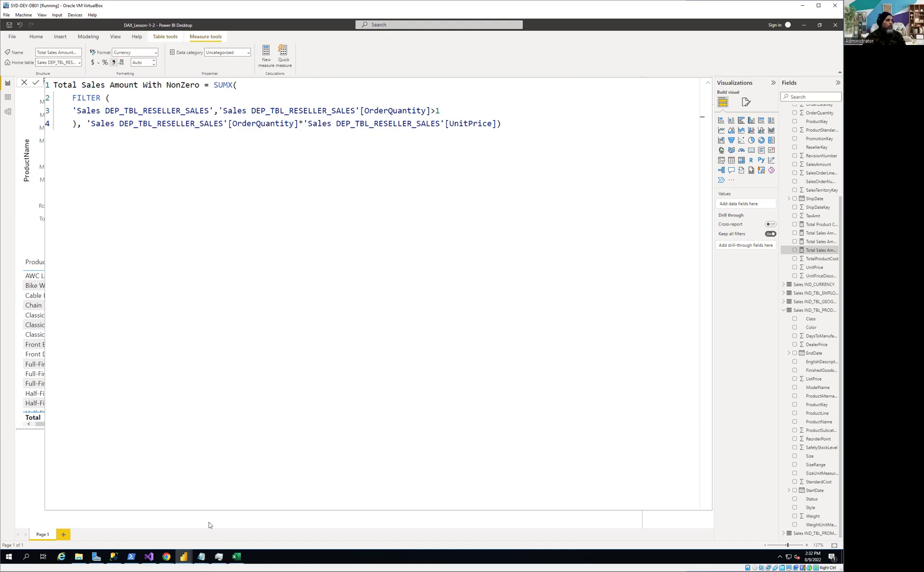
Collapse the formula editor, add Total Sales Amount Multiple Items Var to the Total Sales Amount chart and make it a clustered column chart.
click(709, 83)
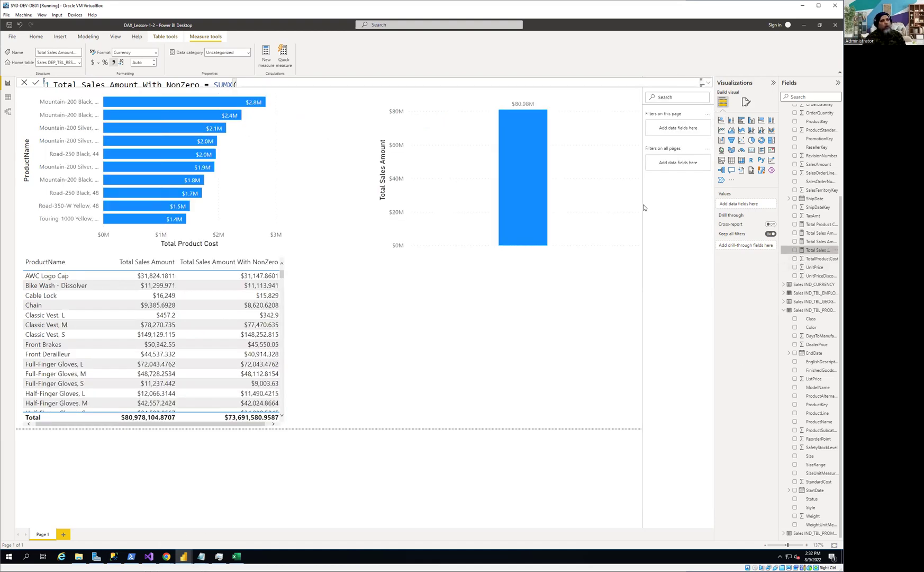
click(522, 127)
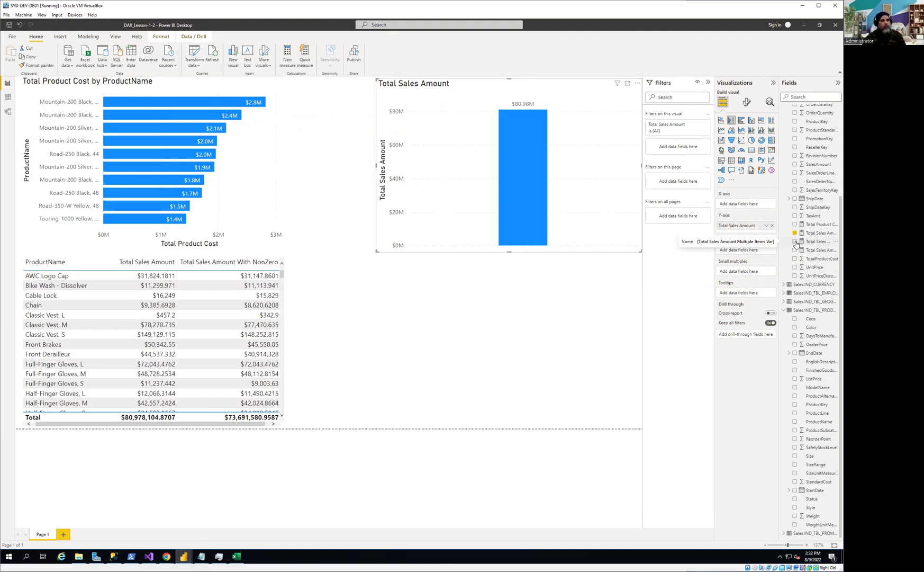
click(795, 242)
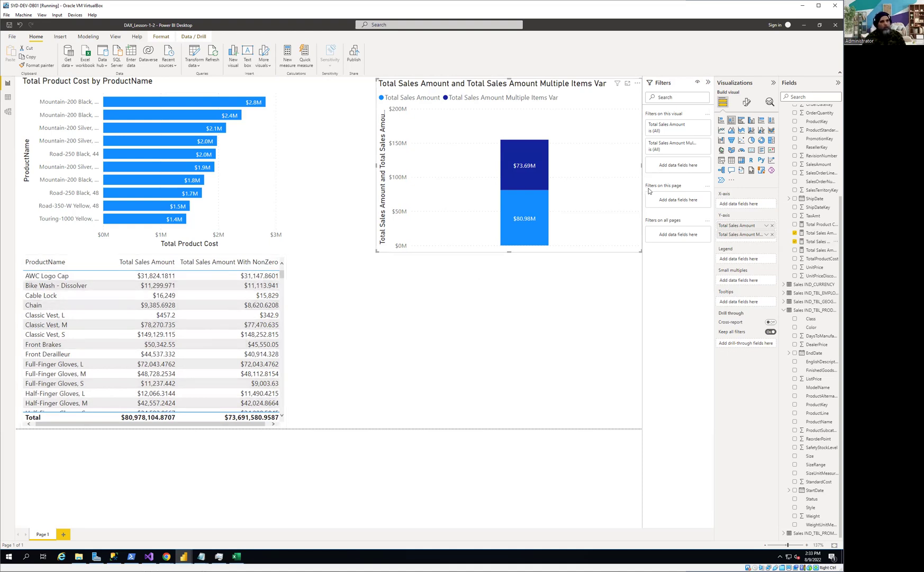
click(755, 123)
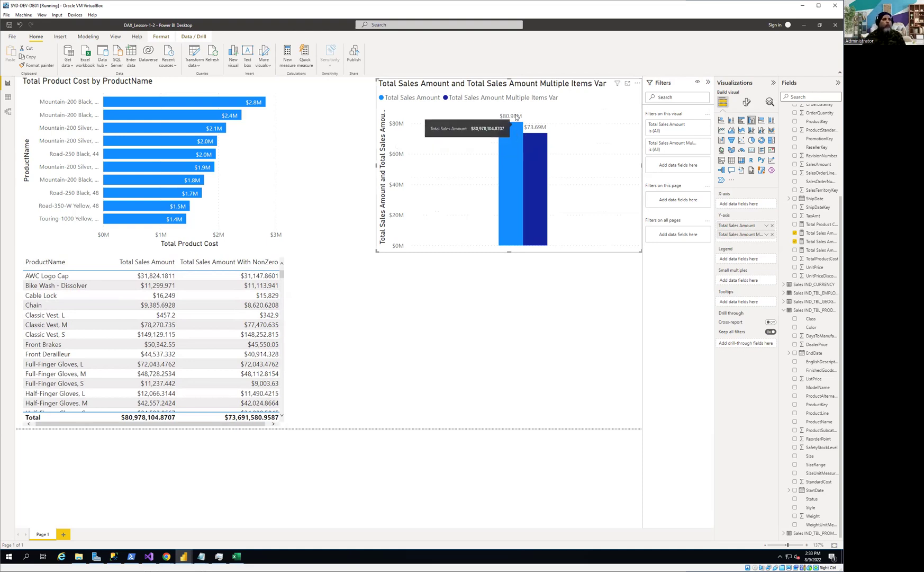
mouse_move(520, 126)
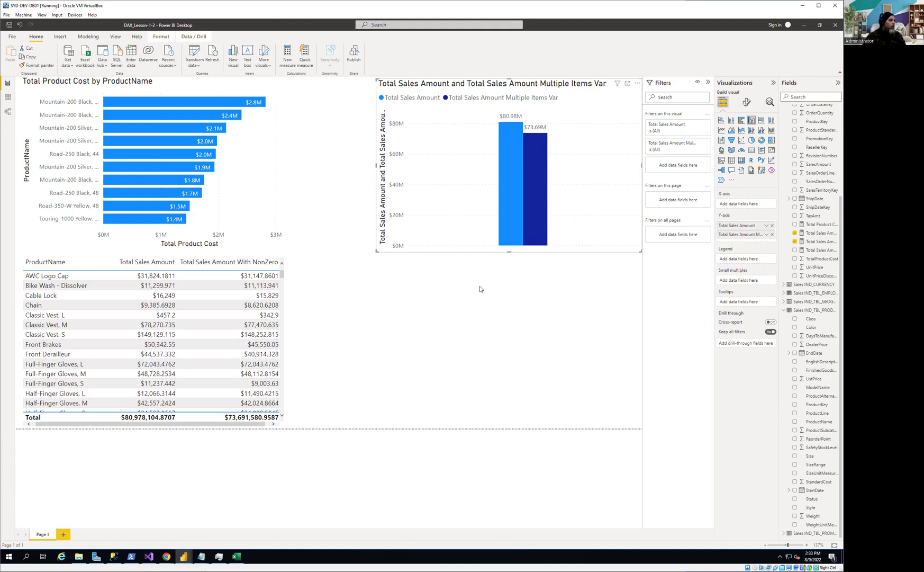
Switch to SQL Server Management Studio and highlight the first SELECT query, the one without a WHERE clause, to review it.
click(113, 556)
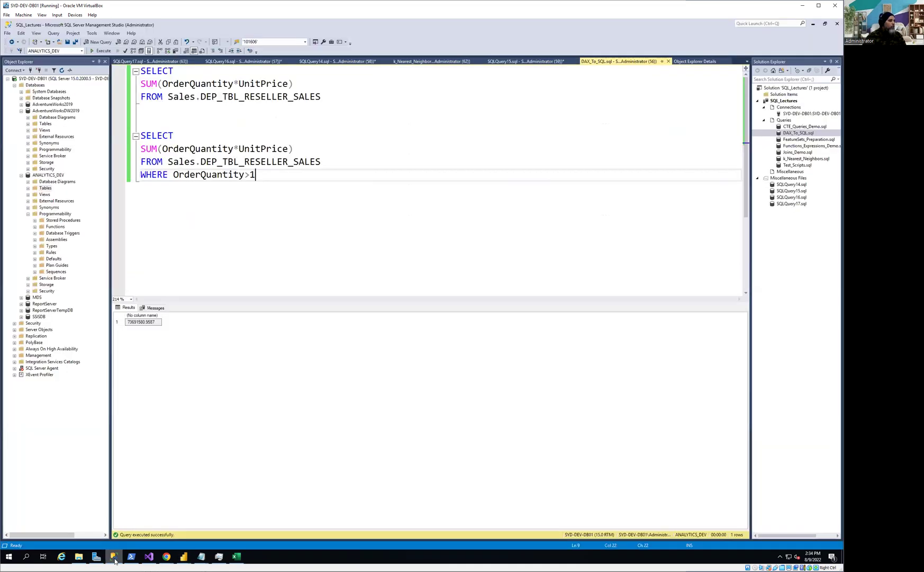
click(238, 114)
click(344, 101)
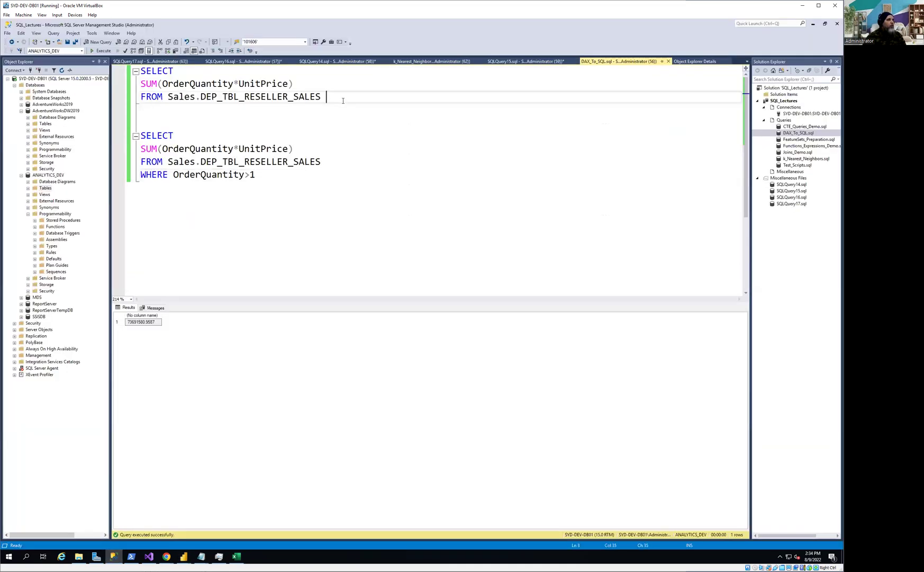
drag(343, 100, 65, 71)
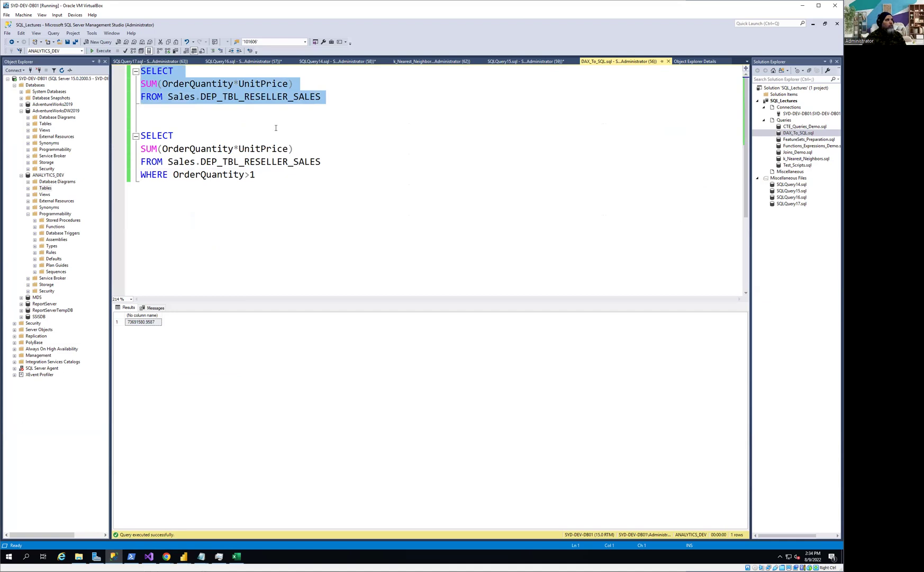
click(322, 115)
Examine the OrderQuantity*UnitPrice expression inside the first query's SUM by highlighting it character by character.
key(Up)
key(Up)
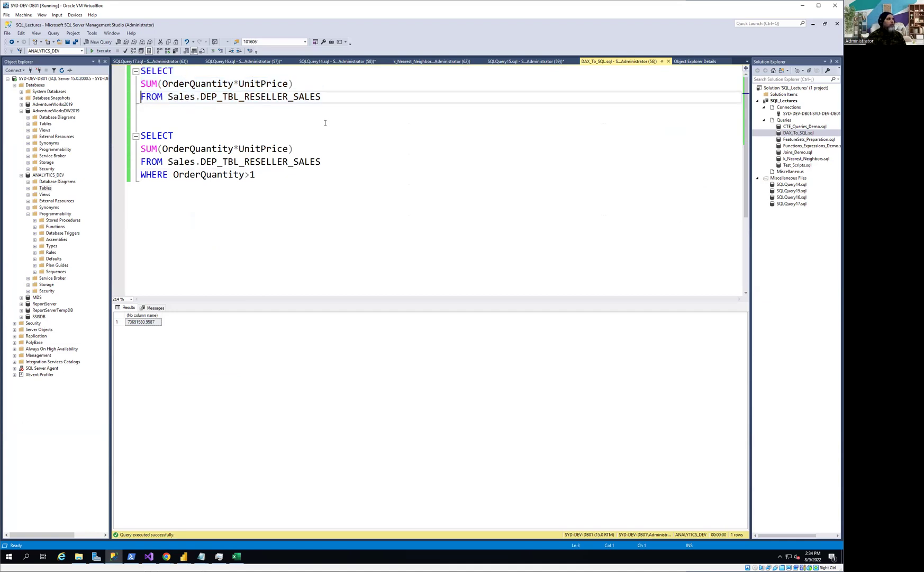
key(Right)
key(Right)
key(Right)
key(Right)
key(Left)
key(Left)
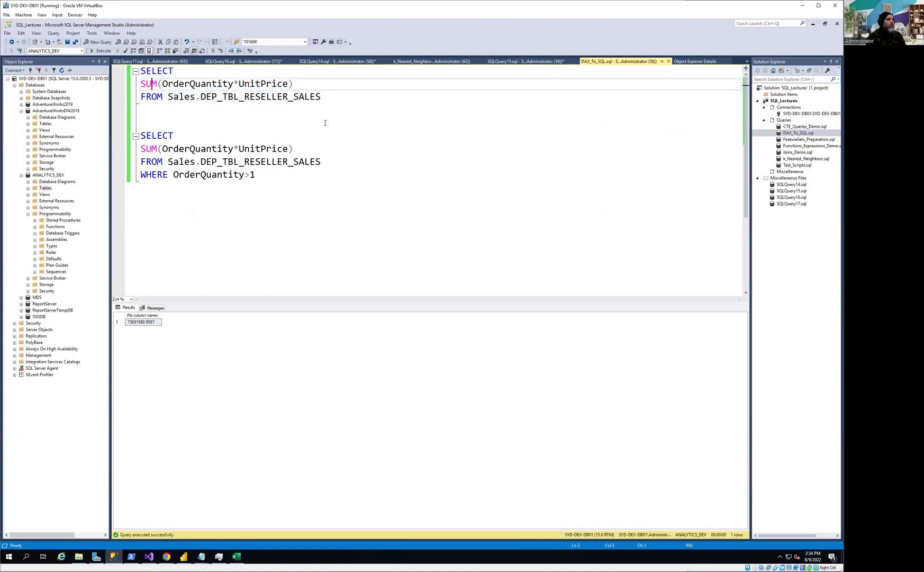
key(shift+Right)
key(shift+Right)
key(shift+Right)
key(shift+Right)
key(shift+Right)
key(shift+Right)
key(shift+Right)
key(shift+Right)
key(shift+Right)
key(shift+Right)
key(shift+Right)
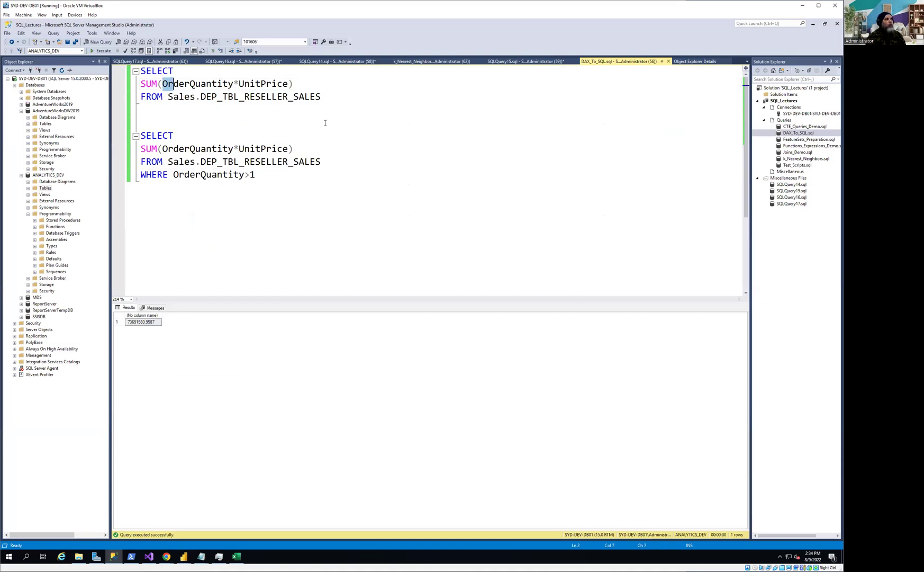
key(shift+Right)
key(shift+Right)
key(shift+Right)
key(shift+Right)
key(shift+Right)
key(shift+Right)
key(shift+Right)
key(shift+Right)
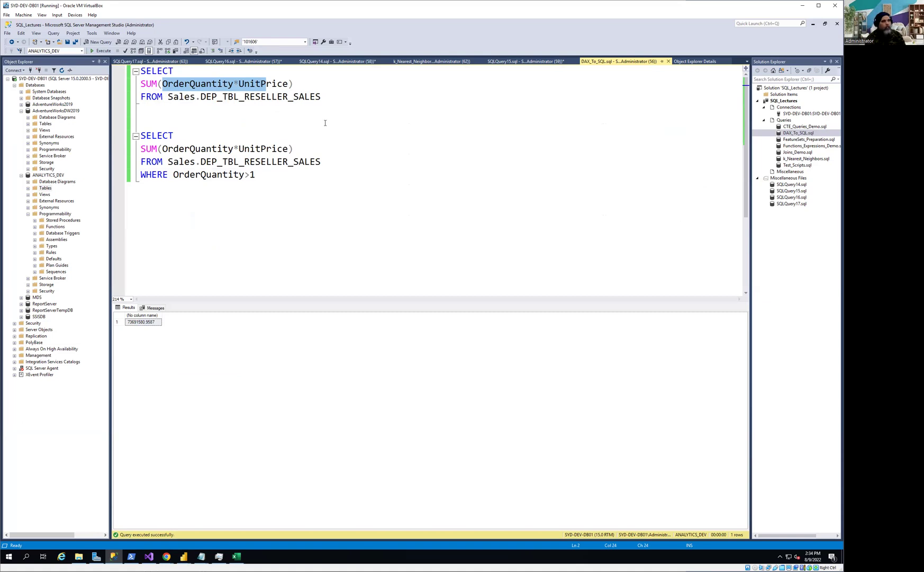
key(Left)
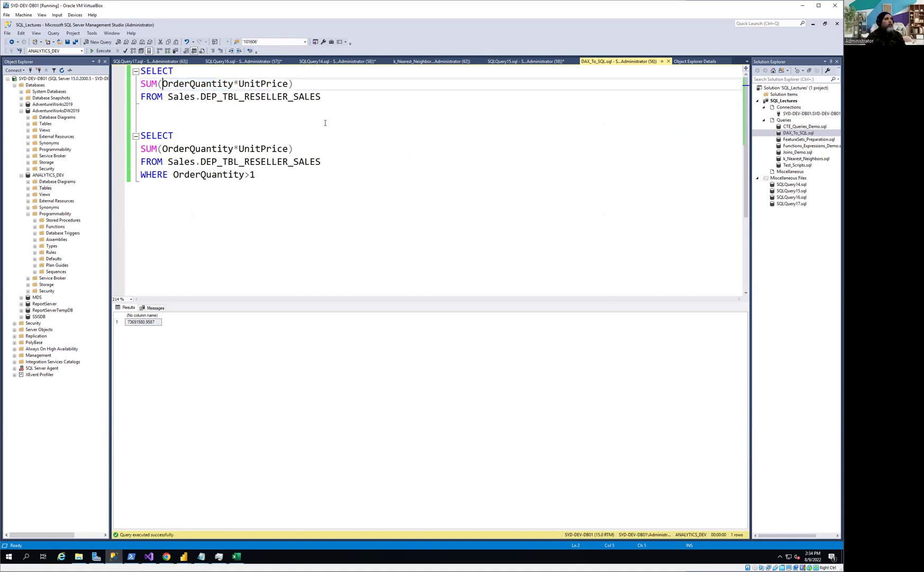
key(shift+Right)
key(shift+Right)
key(shift+Right)
key(shift+Right)
key(shift+Right)
key(shift+Right)
key(shift+Right)
key(shift+Right)
key(shift+Right)
key(shift+Right)
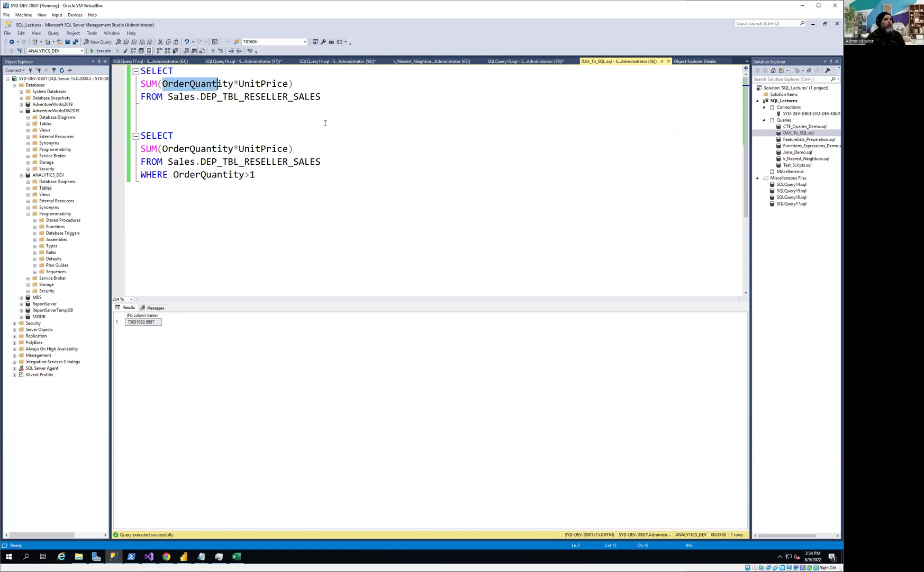
key(Home)
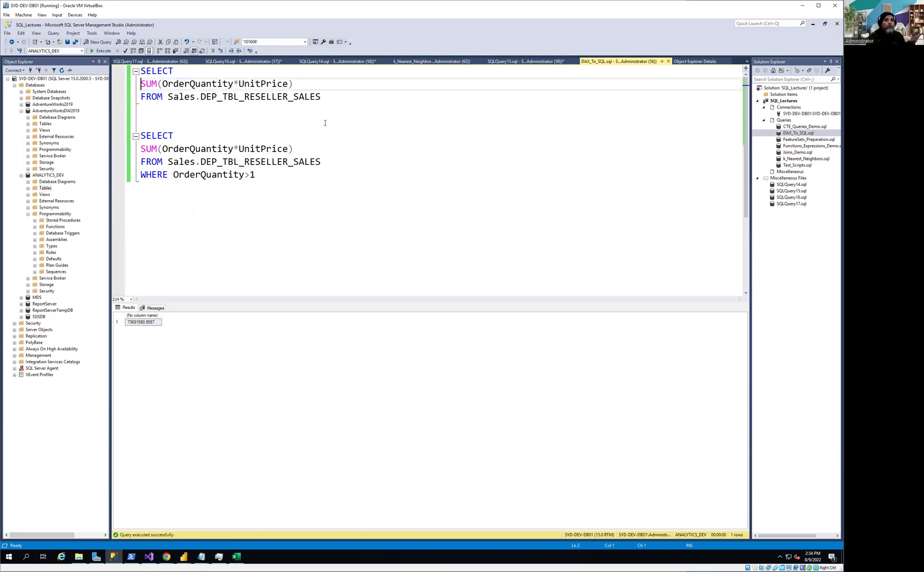
key(Right)
key(Right)
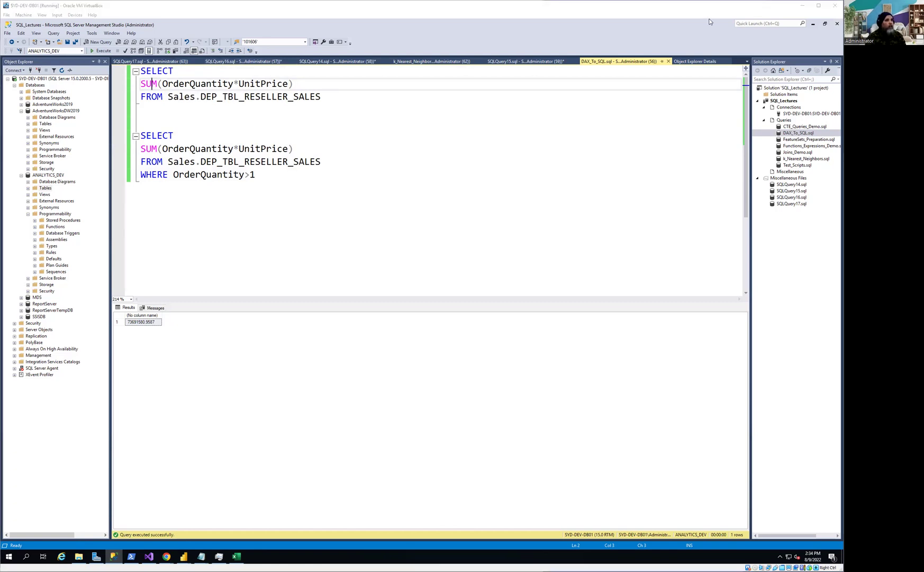
Run only the first SELECT query without the WHERE clause, and switch back to the DAX_Lesson-1-2 report in Power BI.
drag(353, 109, 124, 66)
key(F5)
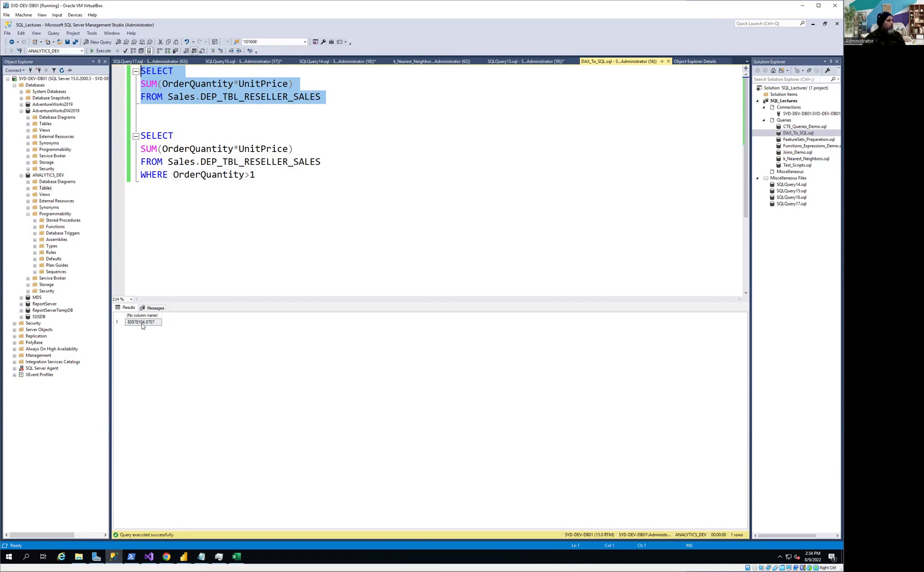
mouse_move(182, 558)
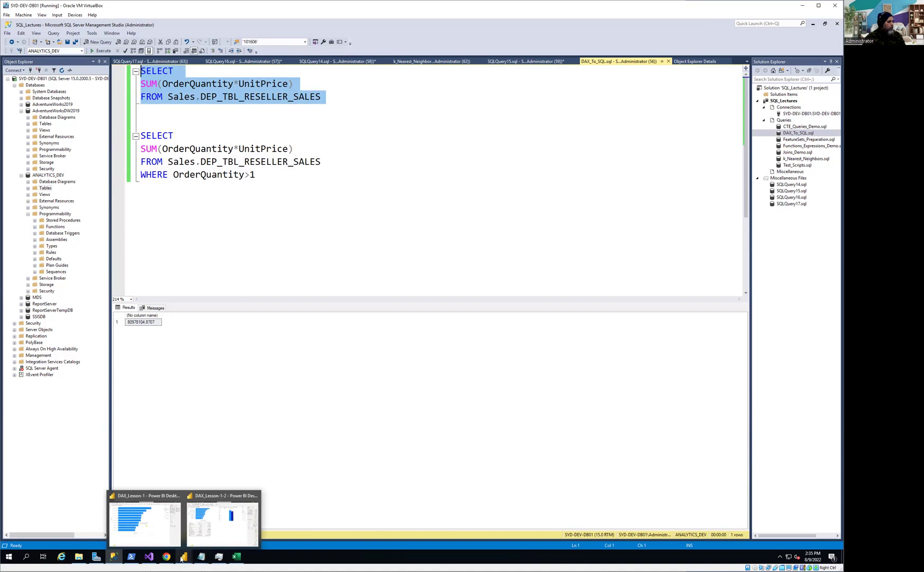
click(183, 561)
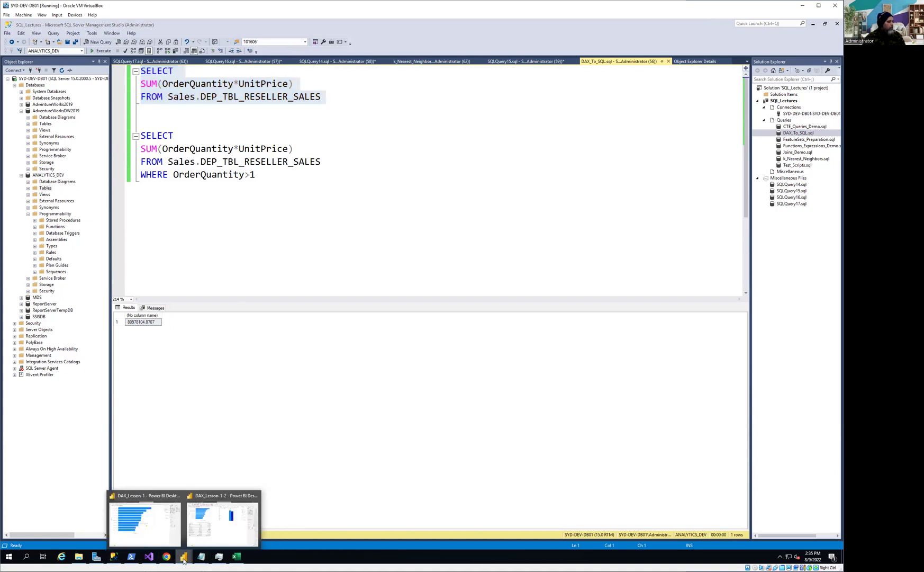
click(215, 523)
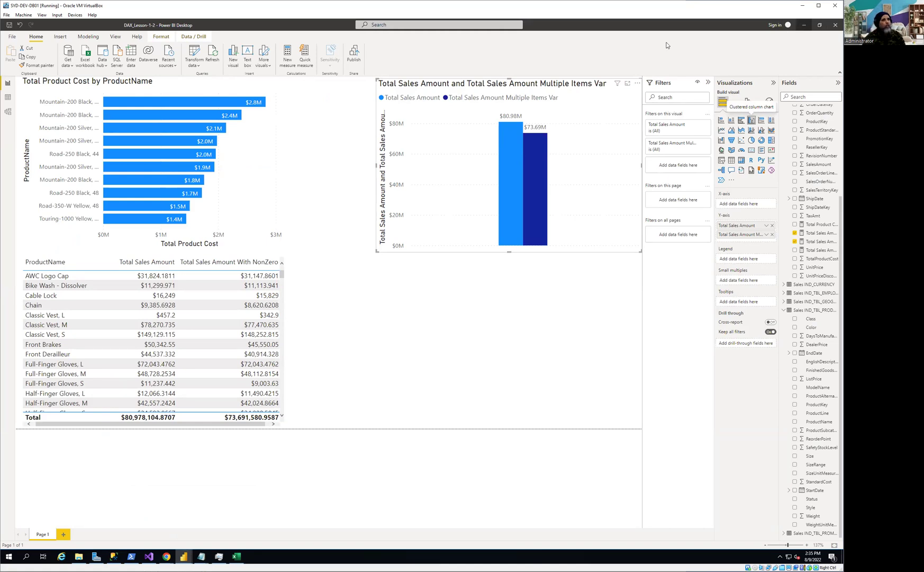
Switch to SQL Server Management Studio and divide the SUM in the first SELECT query by 1000000.
key(alt+Tab)
click(303, 80)
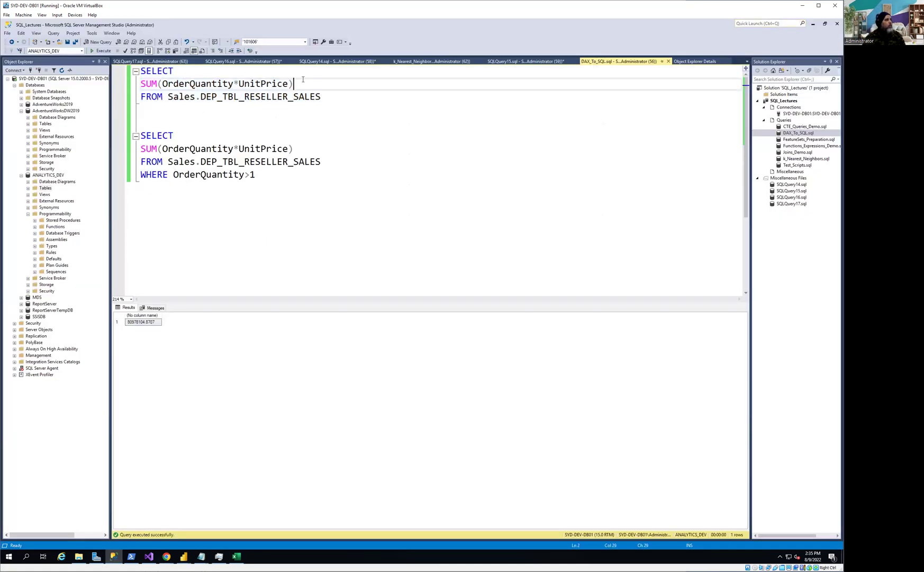
text(/)
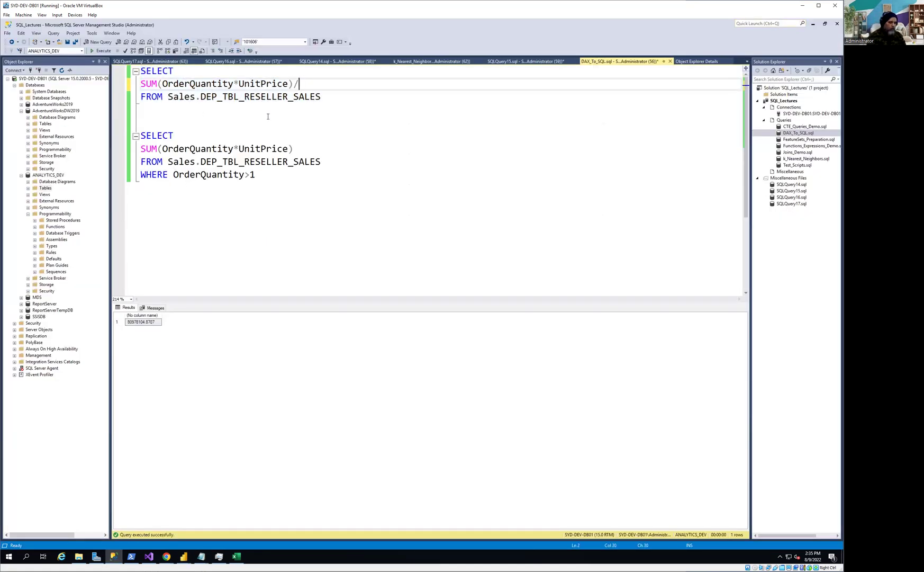
text(10000)
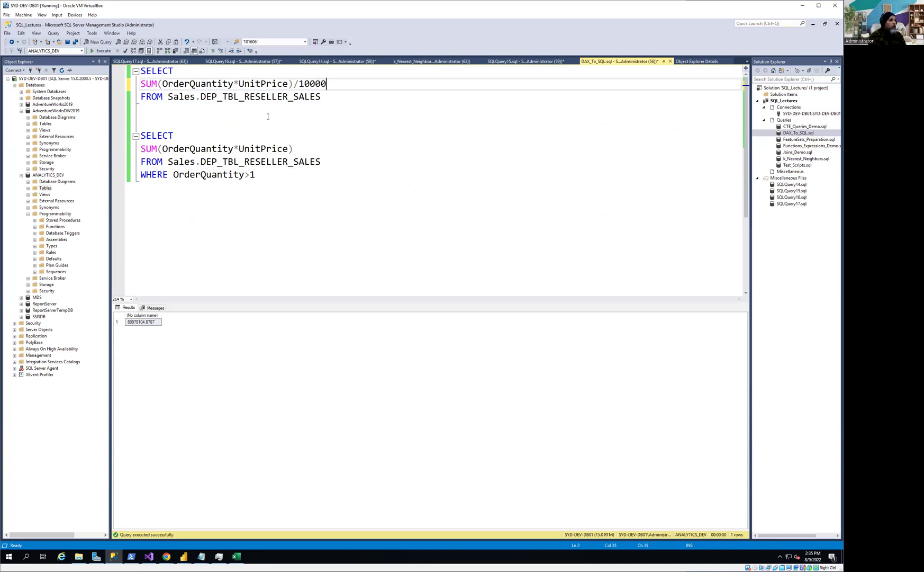
text(00)
Run only the first SELECT query with its sum divided by 1000000, then clear the text selection.
key(Down)
key(shift+Up)
key(shift+Up)
key(shift+Home)
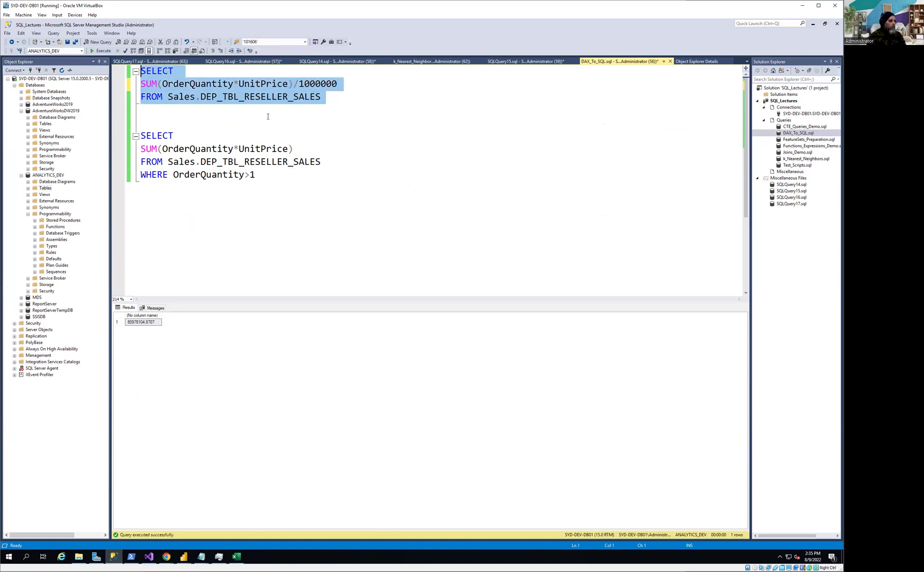
key(F5)
click(267, 116)
Copy the 1000000 divisor from the first query and divide the SUM in the OrderQuantity>1 query by it.
key(Down)
key(Down)
key(Down)
key(Down)
key(Down)
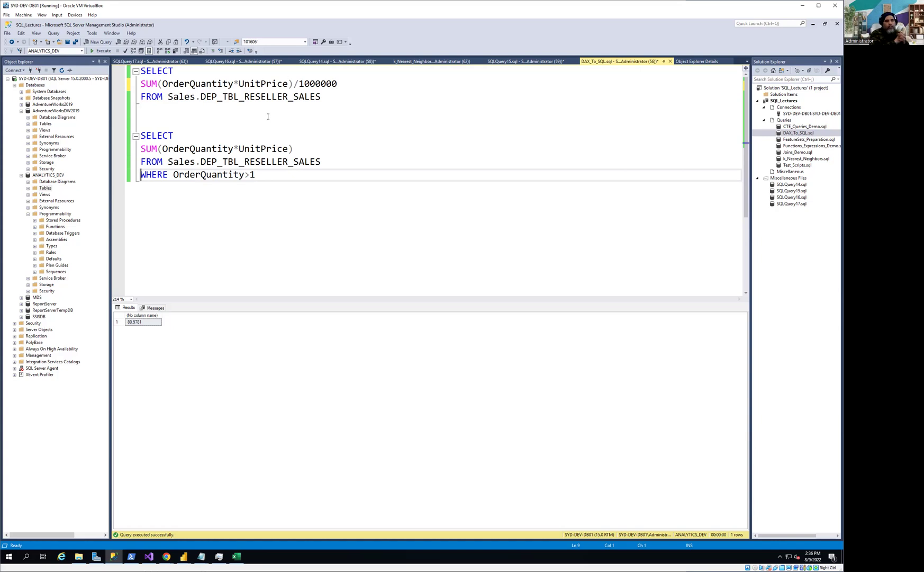
double_click(310, 85)
key(ctrl+c)
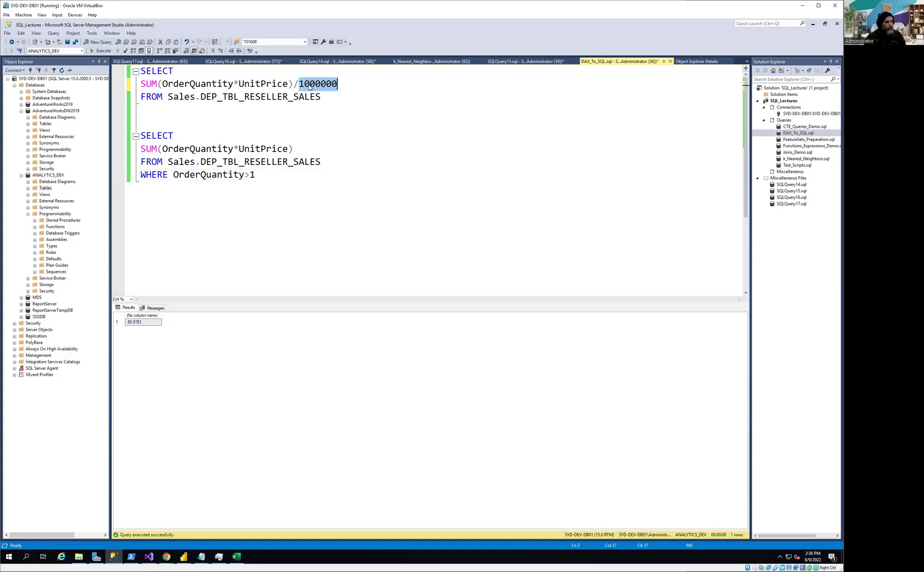
click(297, 149)
text(/)
key(ctrl+v)
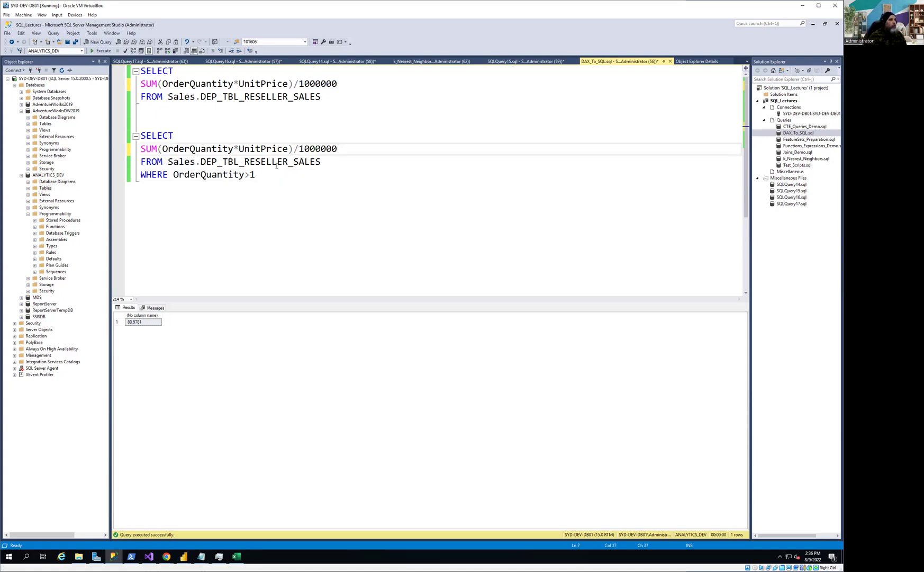
Run only the second SELECT query, with the WHERE OrderQuantity>1 clause, and switch back to the DAX_Lesson-1-2 report in Power BI.
key(Home)
key(Up)
key(shift+End)
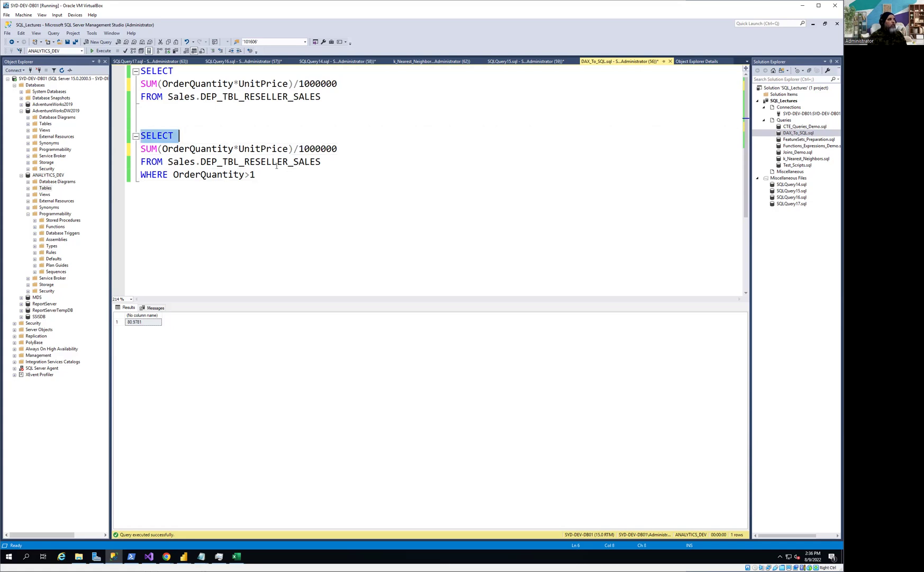
key(shift+Down)
key(shift+Down)
key(shift+Down)
key(shift+End)
key(F5)
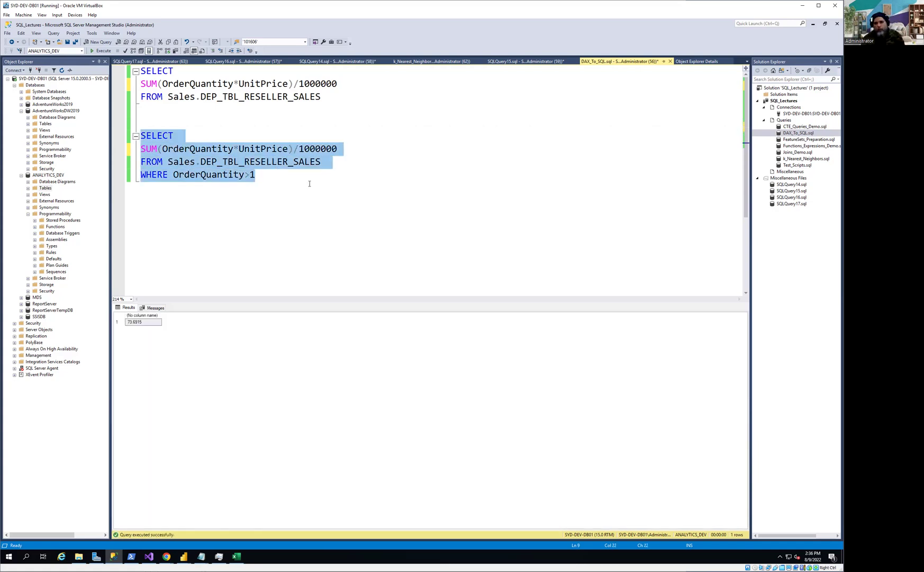
click(184, 556)
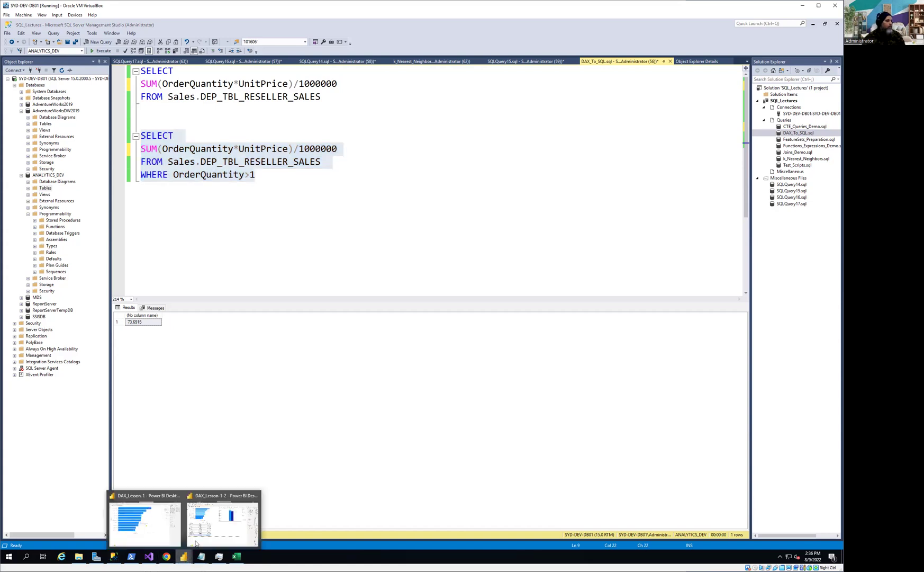
click(220, 516)
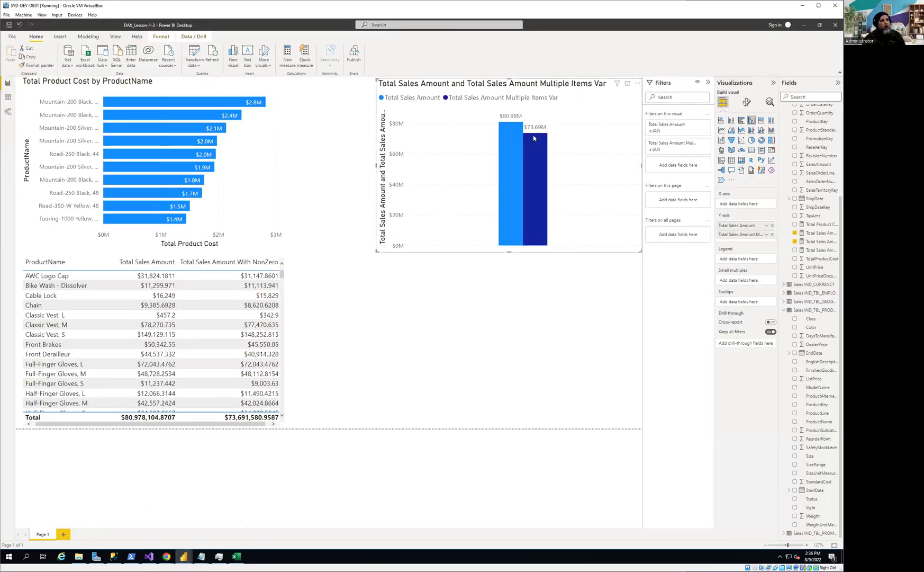